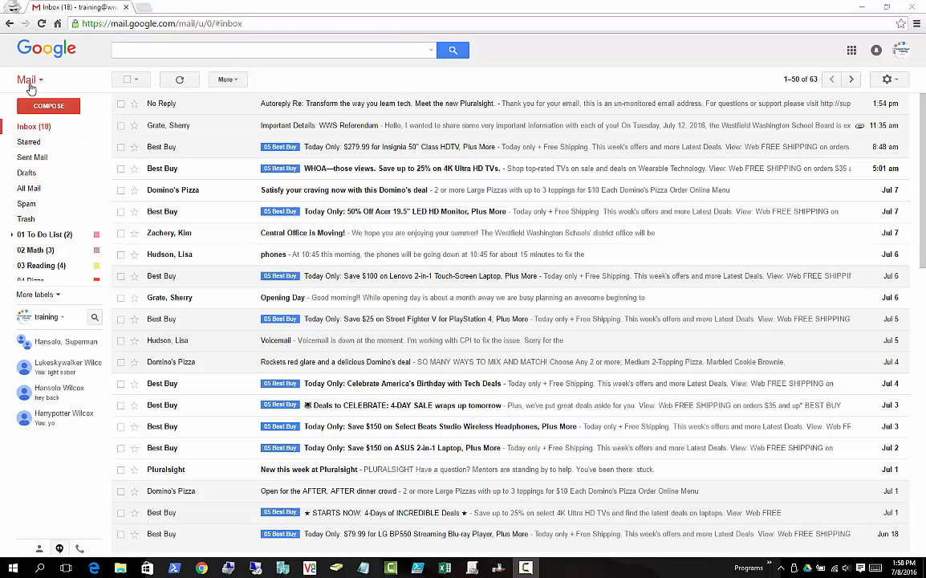
- Switch between the Gmail inbox and Contacts, ending on the 33-entry contact list
click(36, 79)
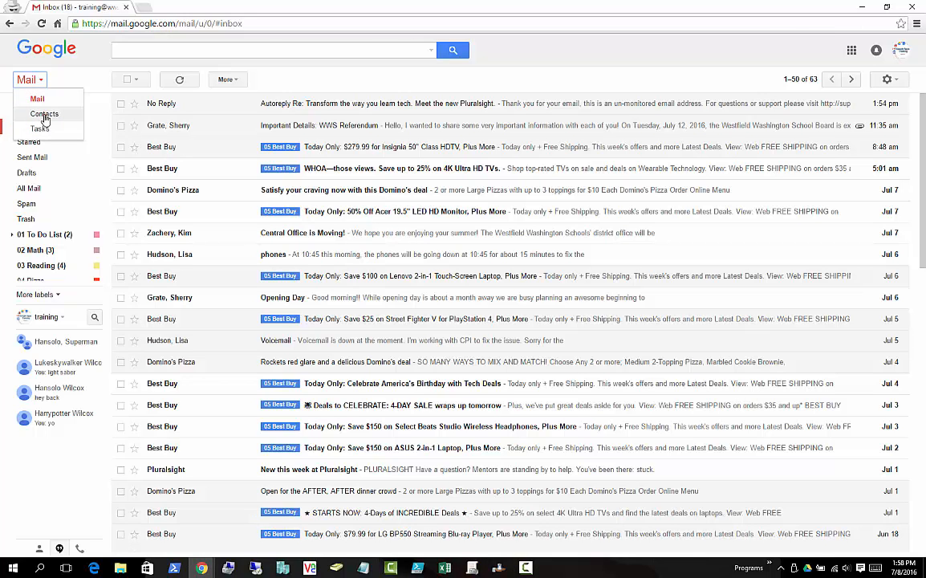
click(44, 114)
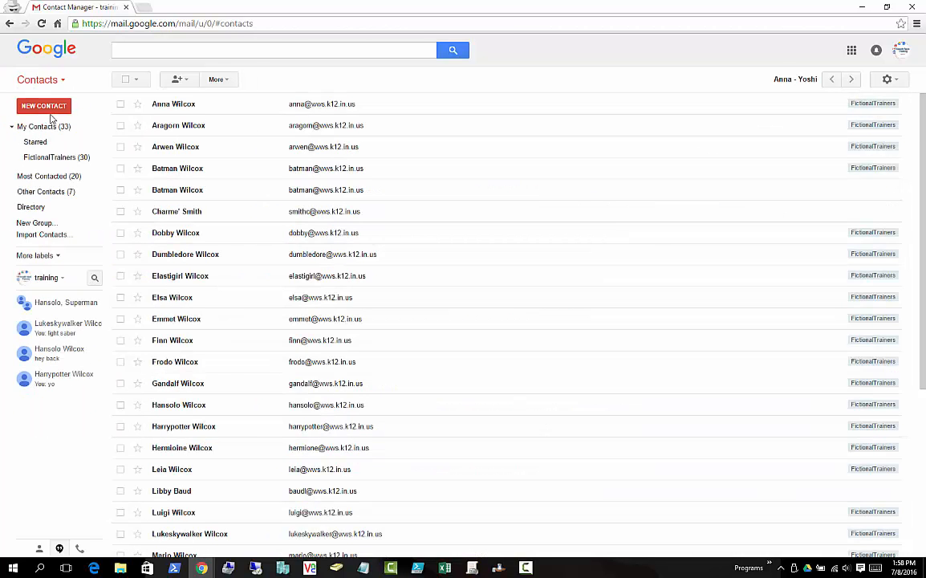
click(55, 84)
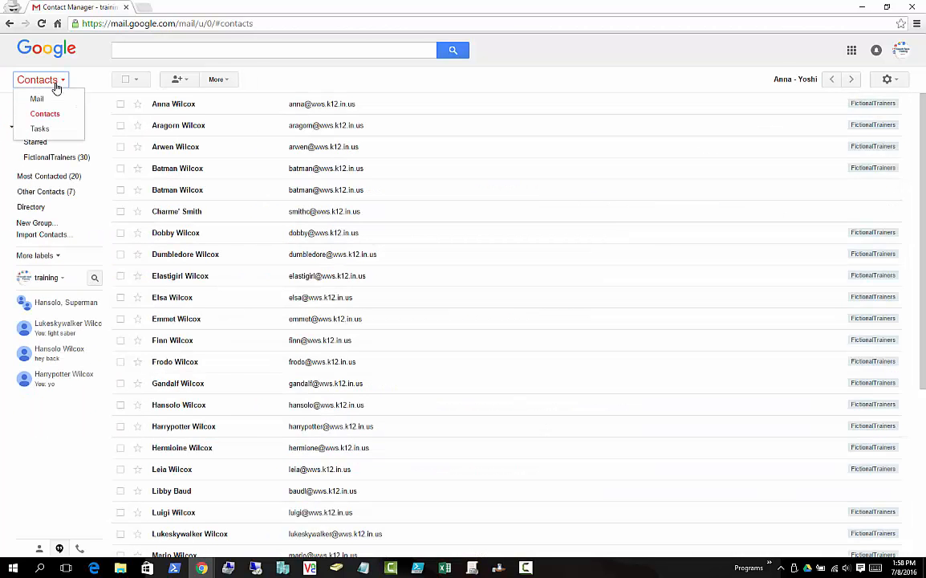
click(38, 99)
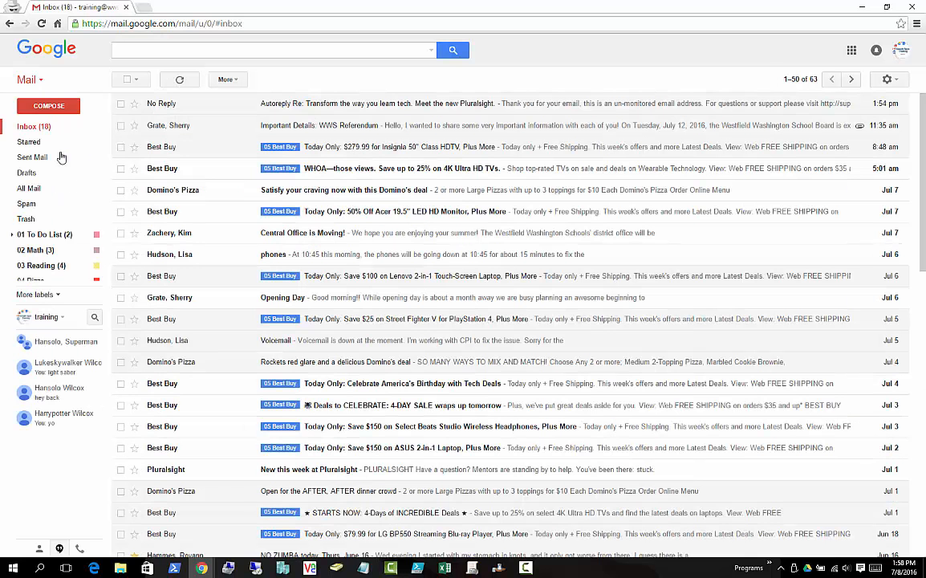
click(43, 85)
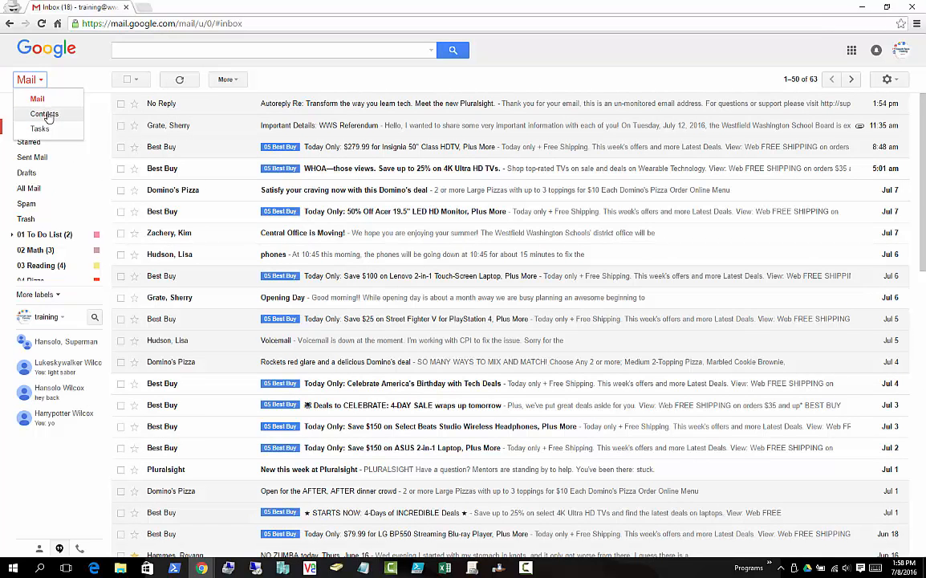
click(45, 115)
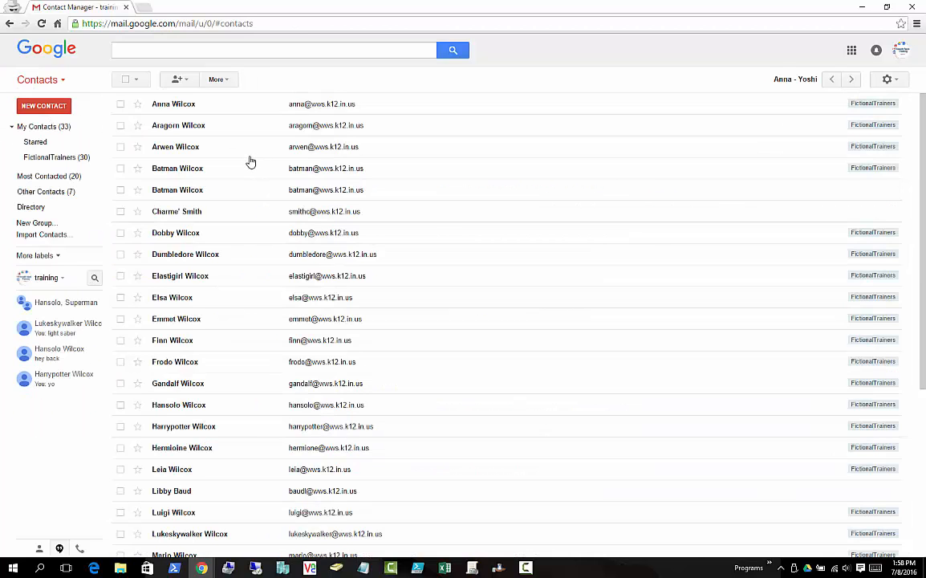
- Create an empty group named 'Hobbits' under My Contacts
click(36, 223)
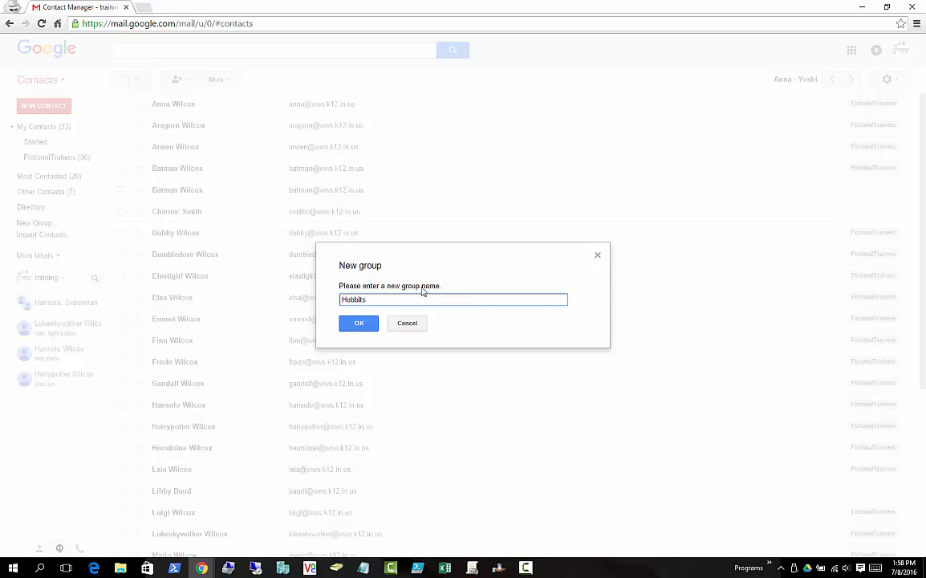
click(354, 323)
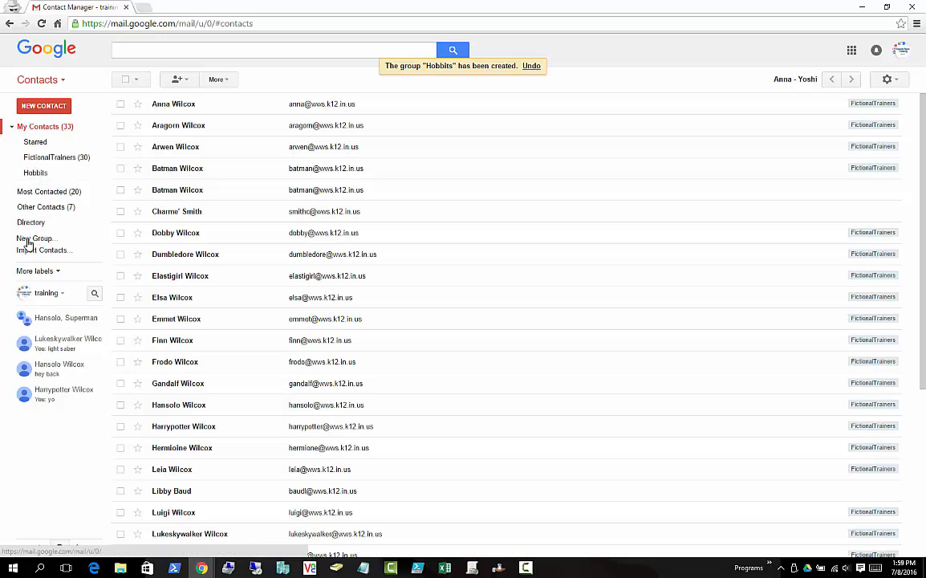
click(33, 174)
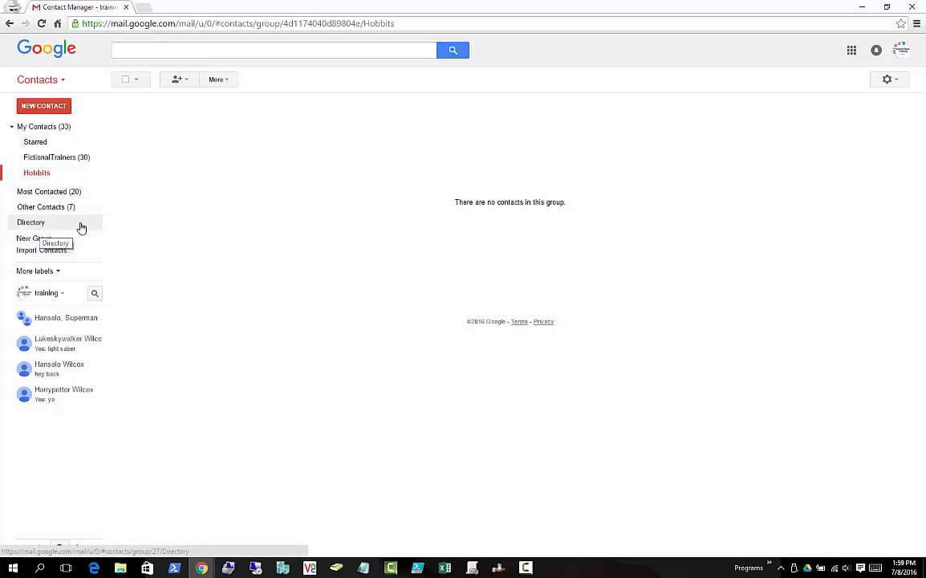
click(36, 227)
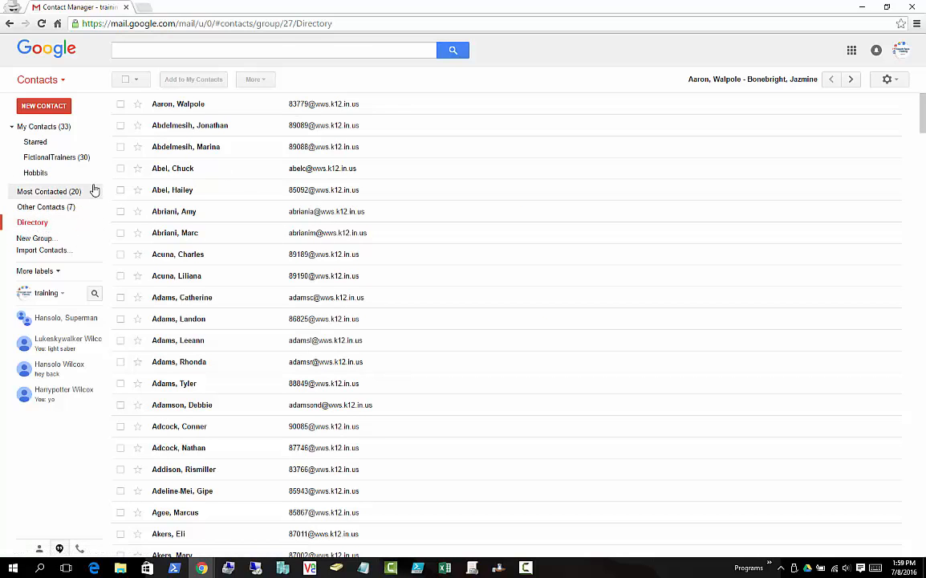
click(42, 128)
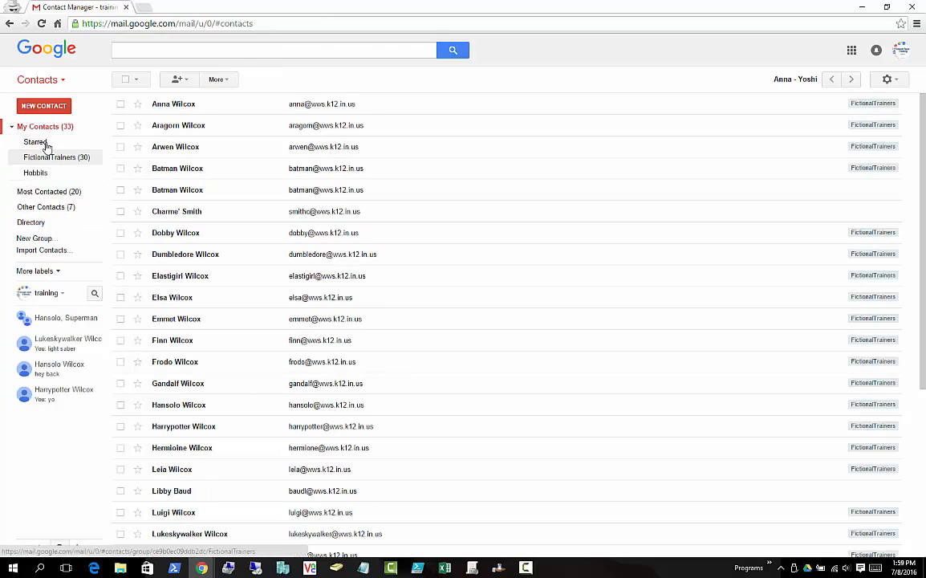
click(244, 53)
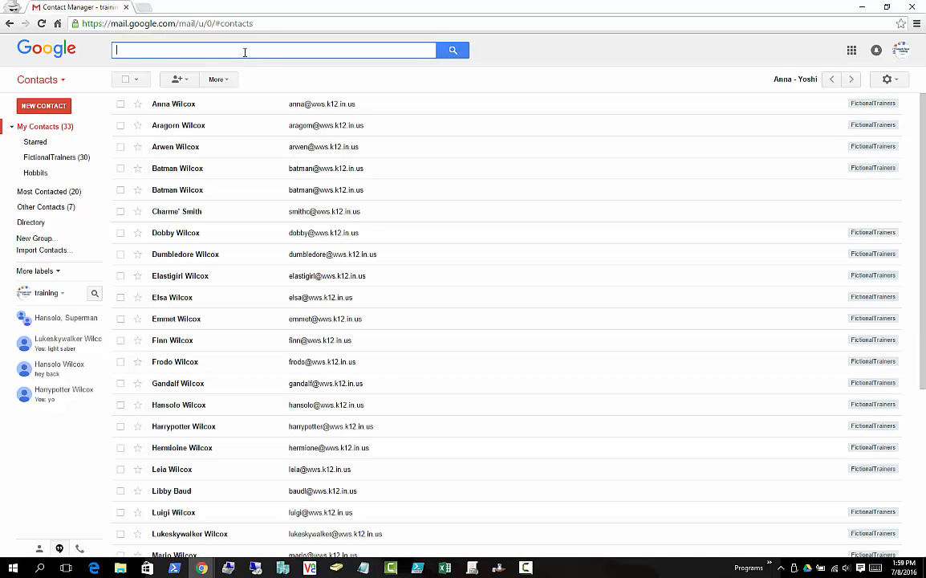
- Search contacts for 'smith' and review the 36 saved and domain results
text(smith)
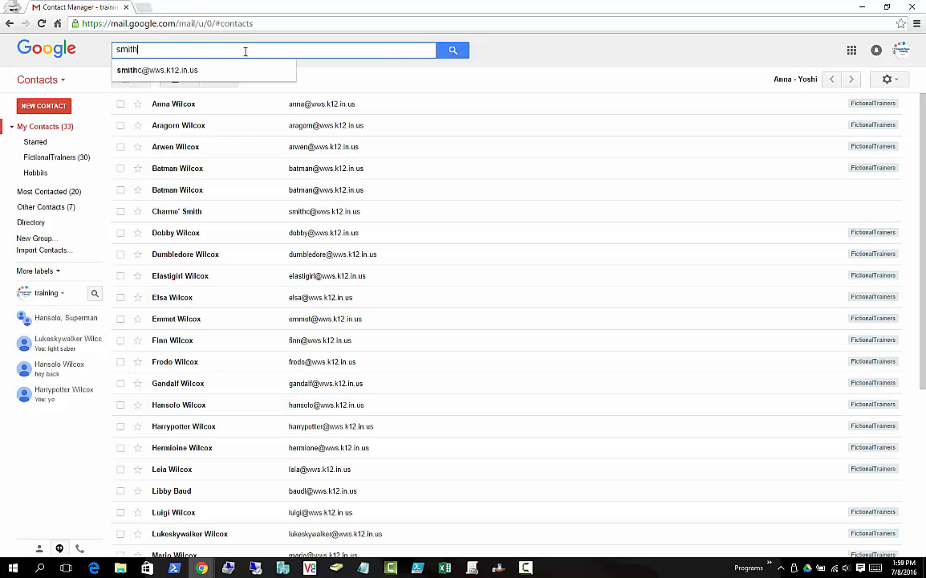
click(462, 53)
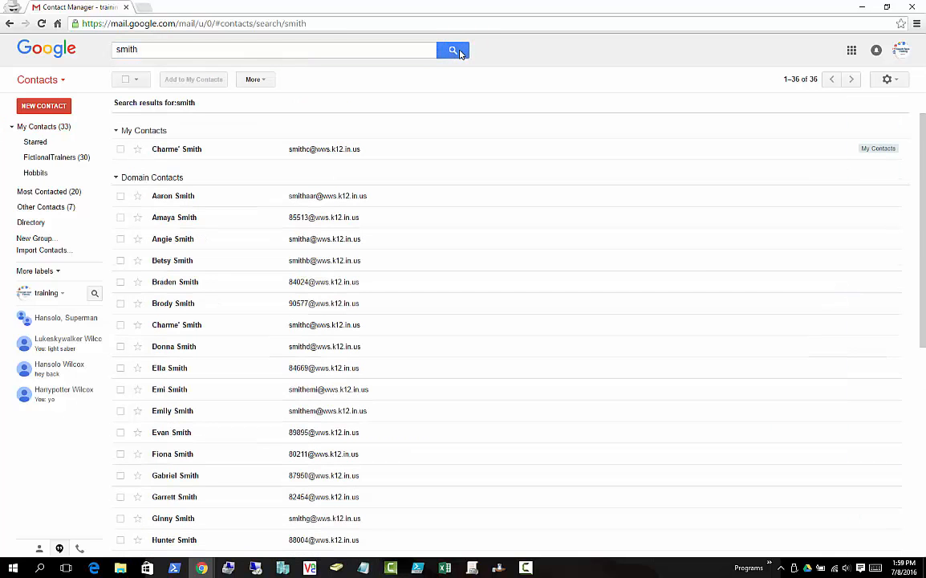
scroll(258, 260, down, 3)
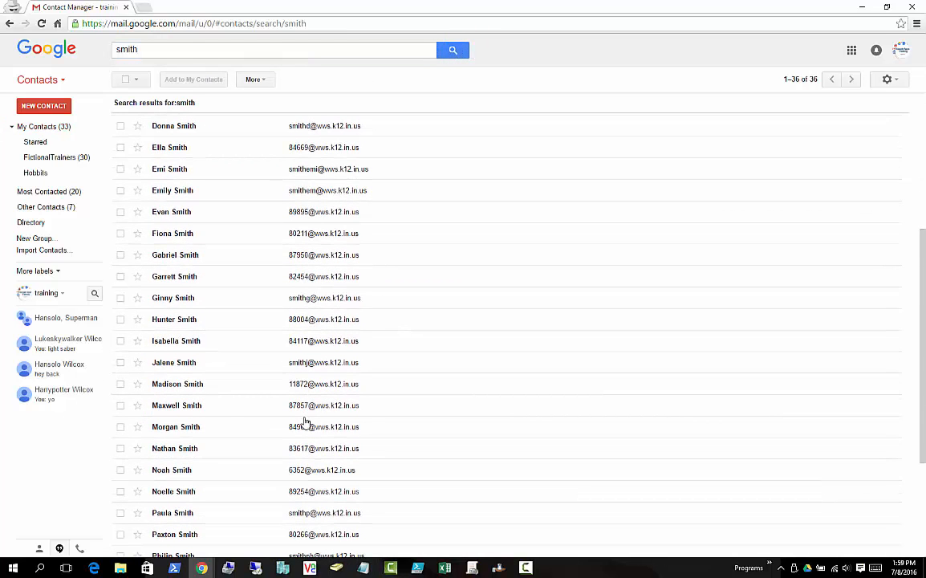
scroll(214, 399, up, 3)
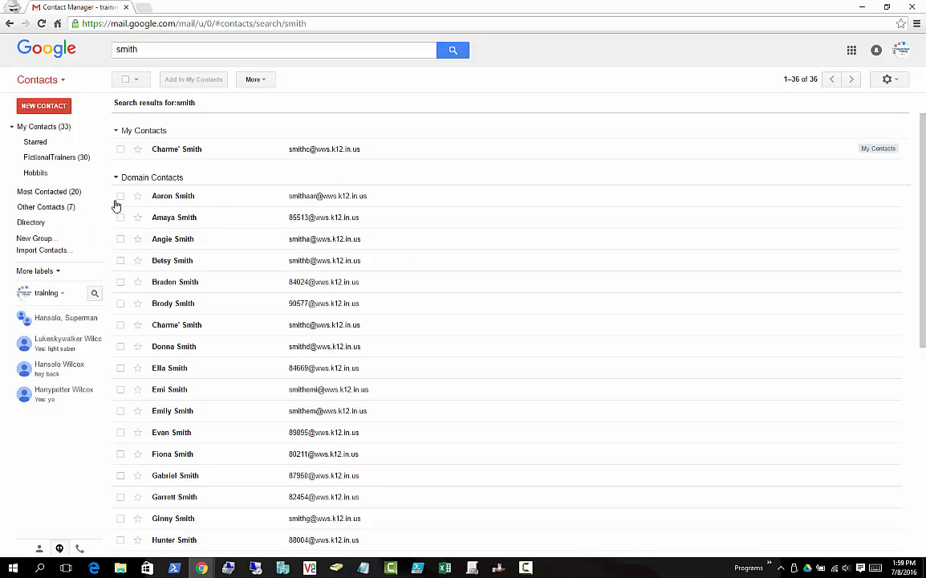
- Assign the domain Smith contact to the Hobbits group, making 1 member
click(120, 326)
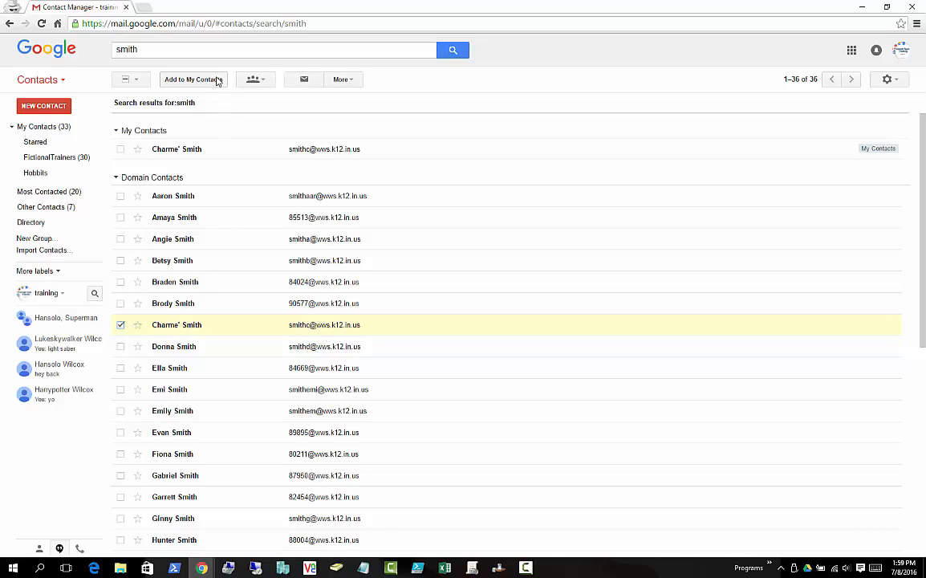
click(253, 81)
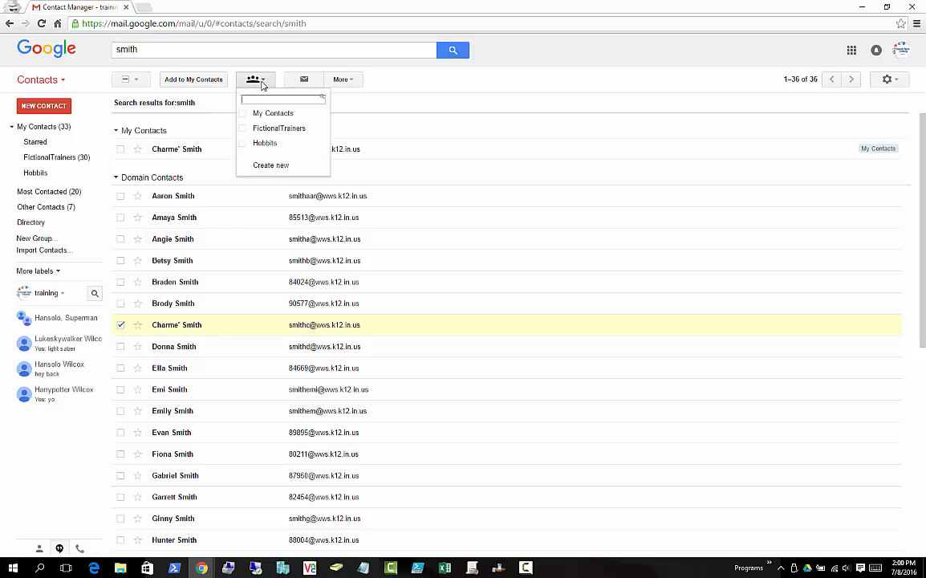
click(243, 146)
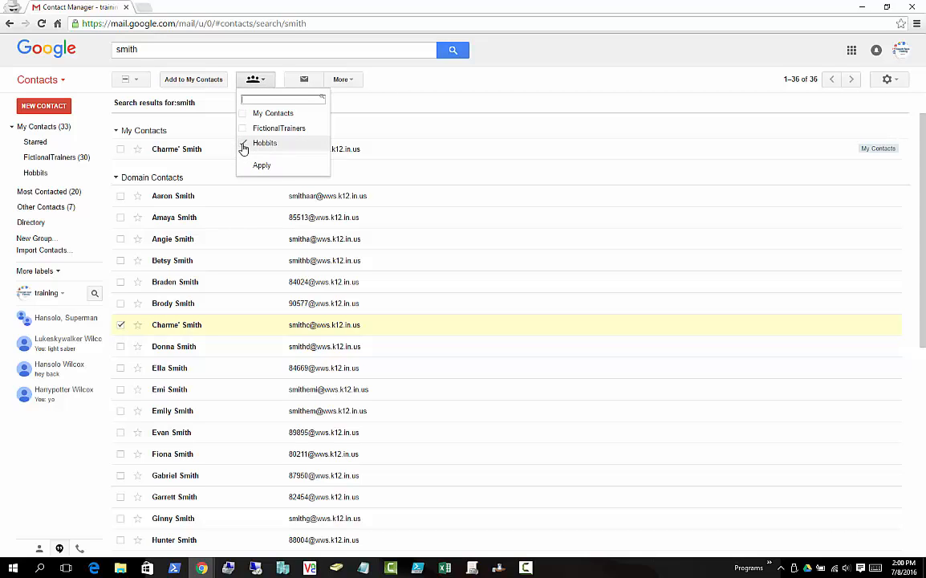
click(262, 167)
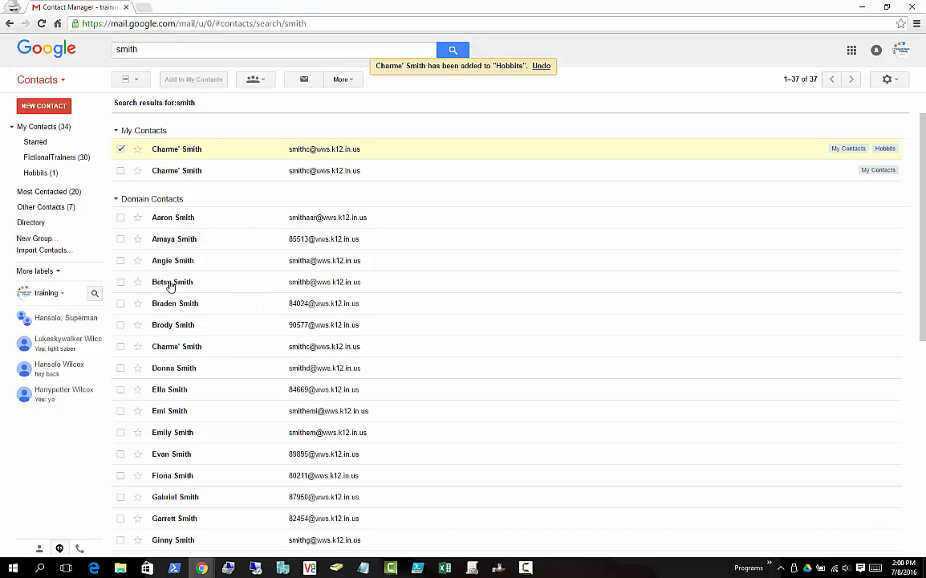
- Check the Hobbits group's single member, glancing at All and Starred contacts
click(30, 172)
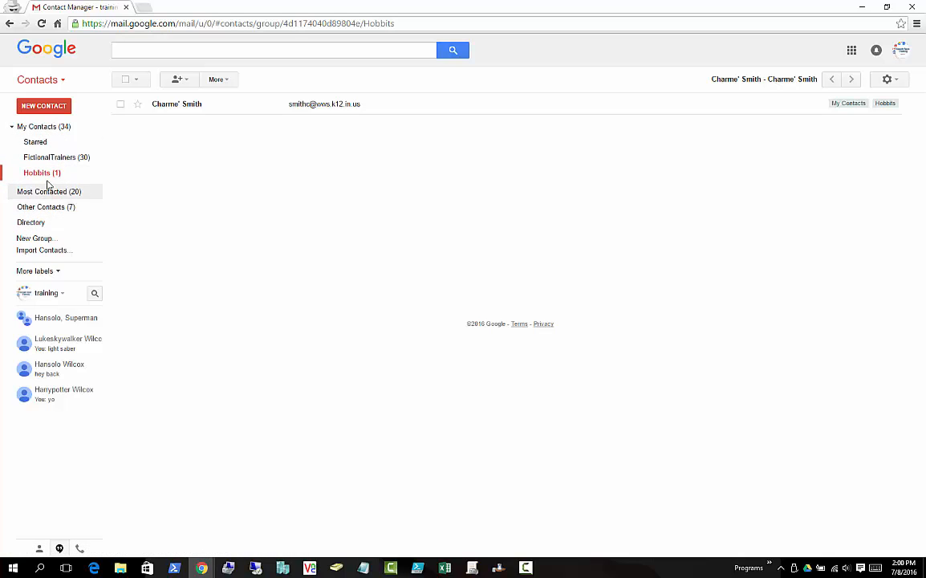
click(42, 129)
click(40, 142)
click(42, 172)
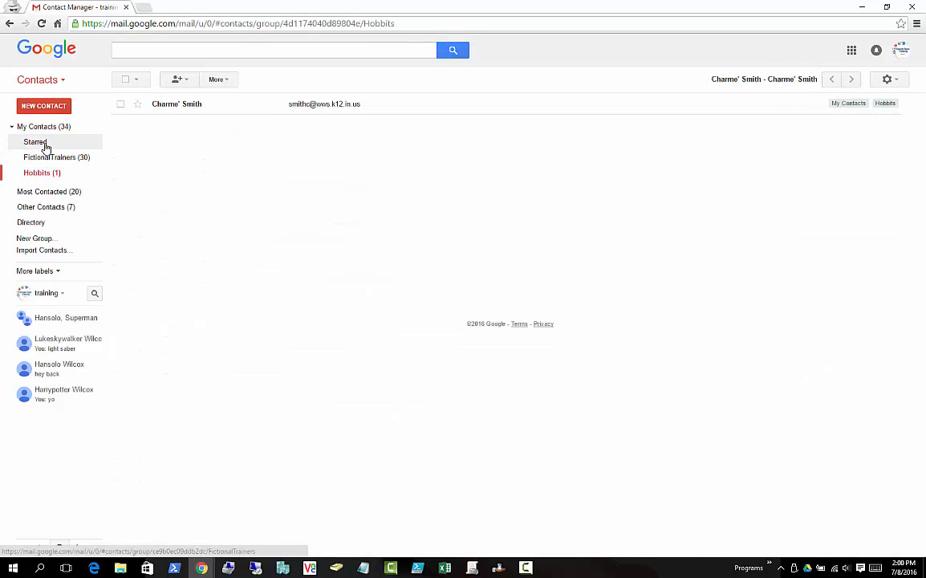
click(36, 127)
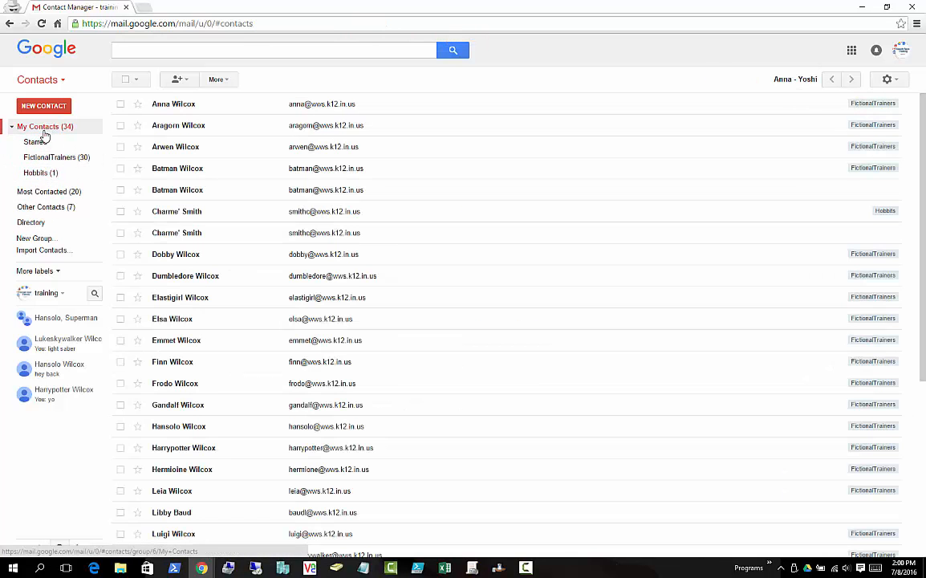
- Compare Other Contacts with Most Contacted, ending on the 20-entry Most Contacted list
click(57, 208)
click(54, 193)
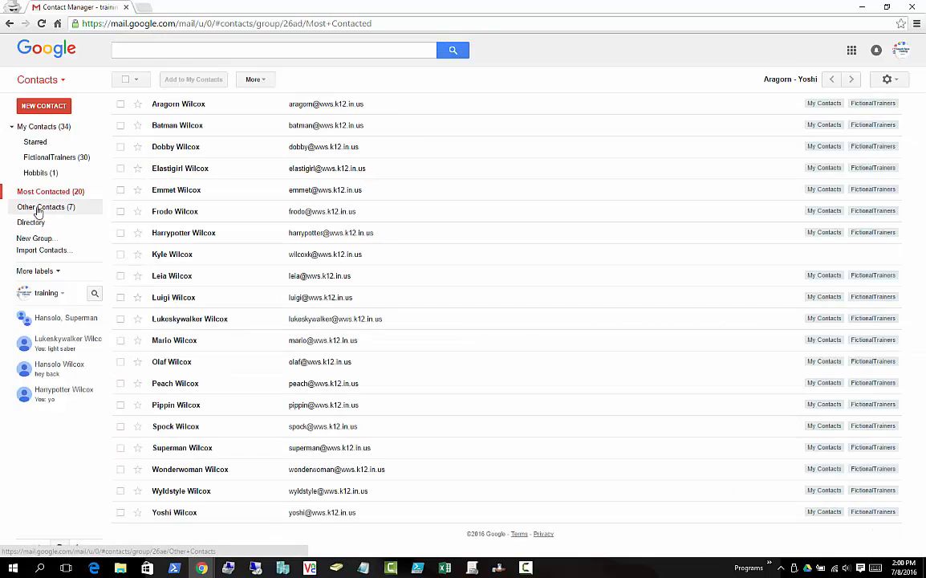
click(39, 207)
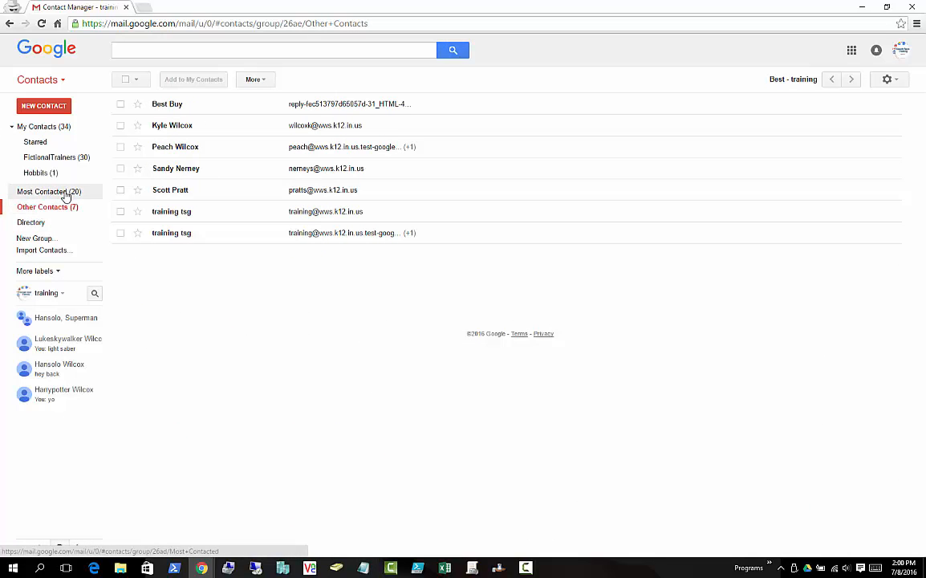
click(42, 195)
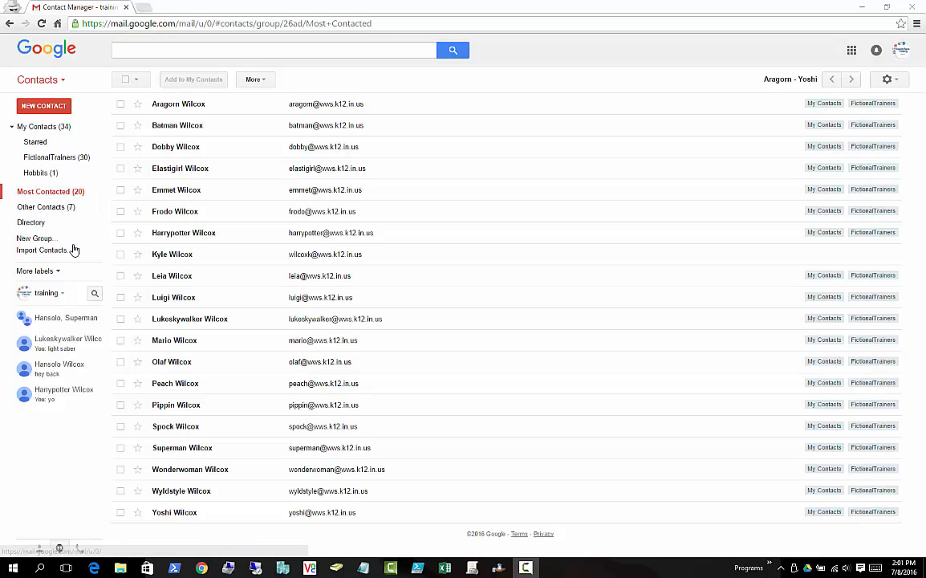
- Open the Hobbits group's box for adding new members
click(39, 172)
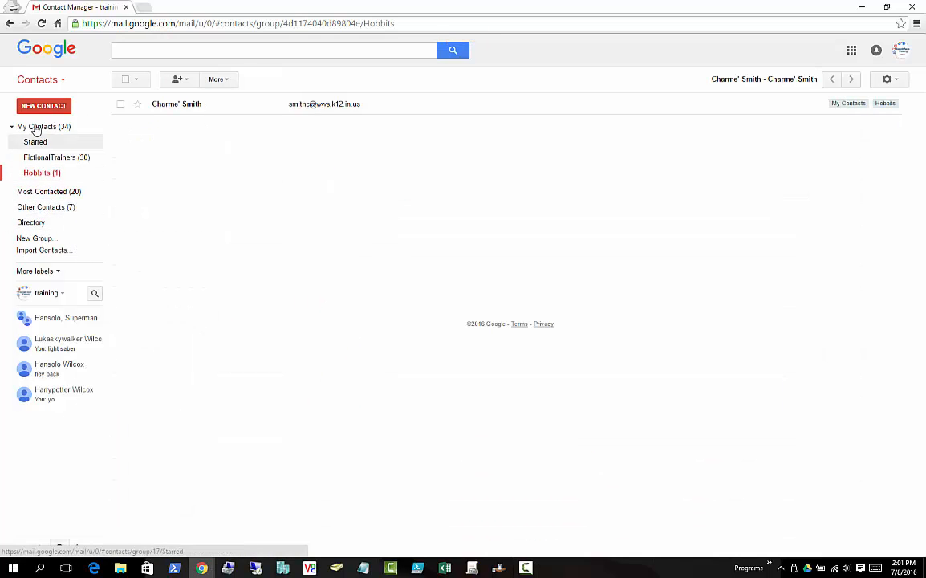
click(182, 81)
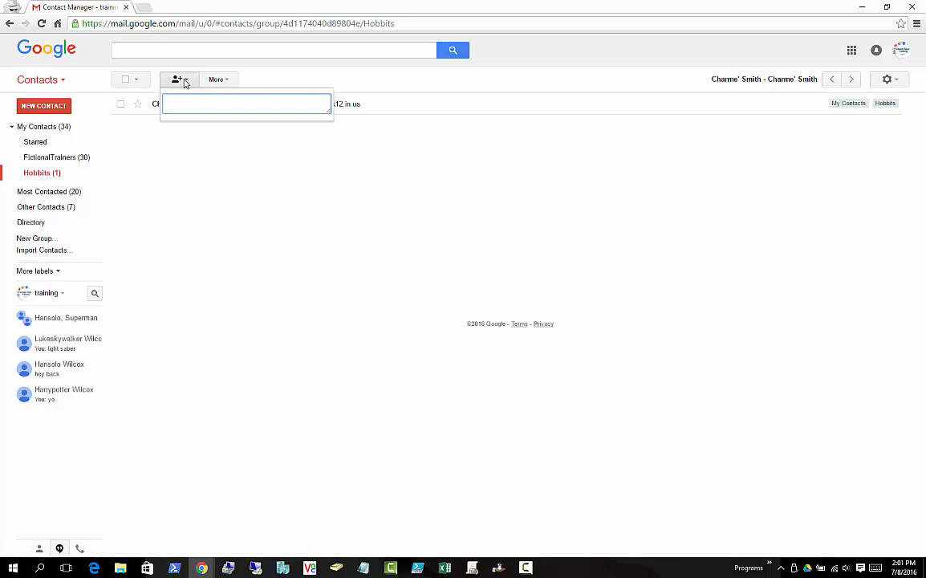
double_click(176, 80)
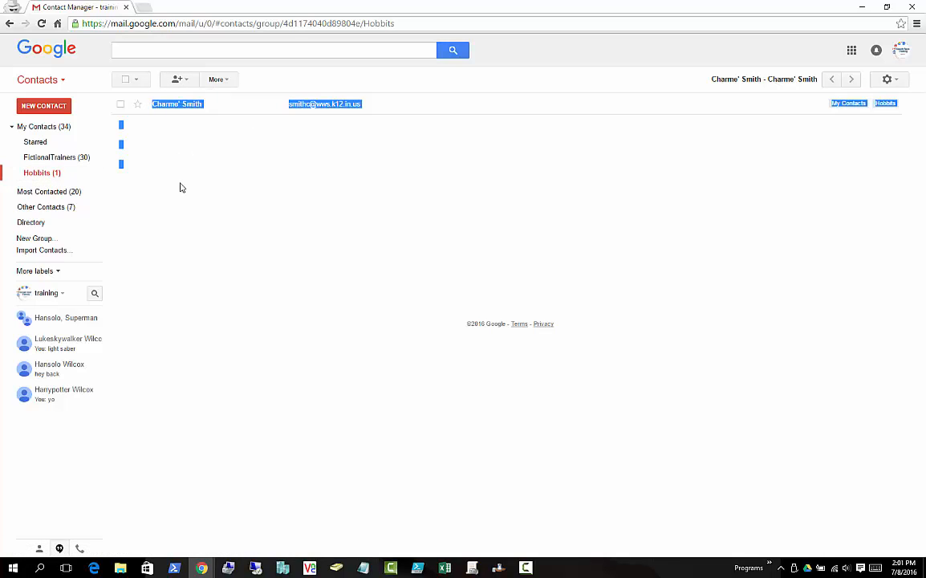
click(176, 81)
click(197, 186)
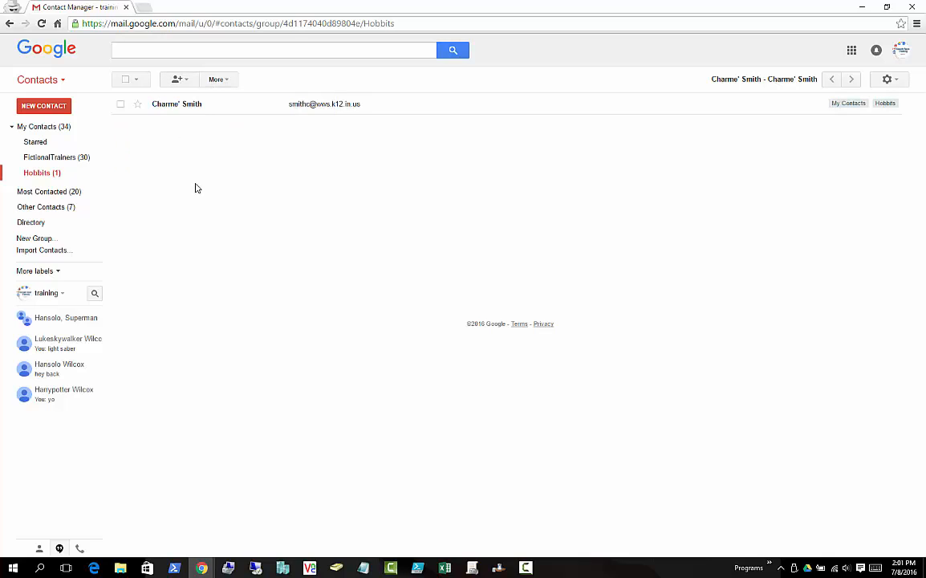
click(179, 82)
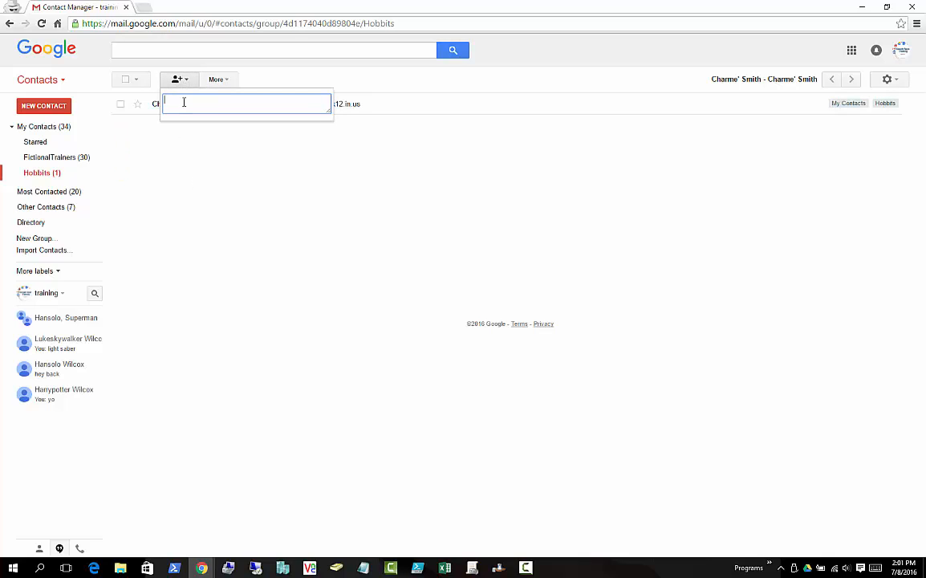
- Add four contacts matching 'mer', 'pipp', 'fro' and 'sa' to Hobbits, making five members
text(mer)
key(Return)
text(pipp)
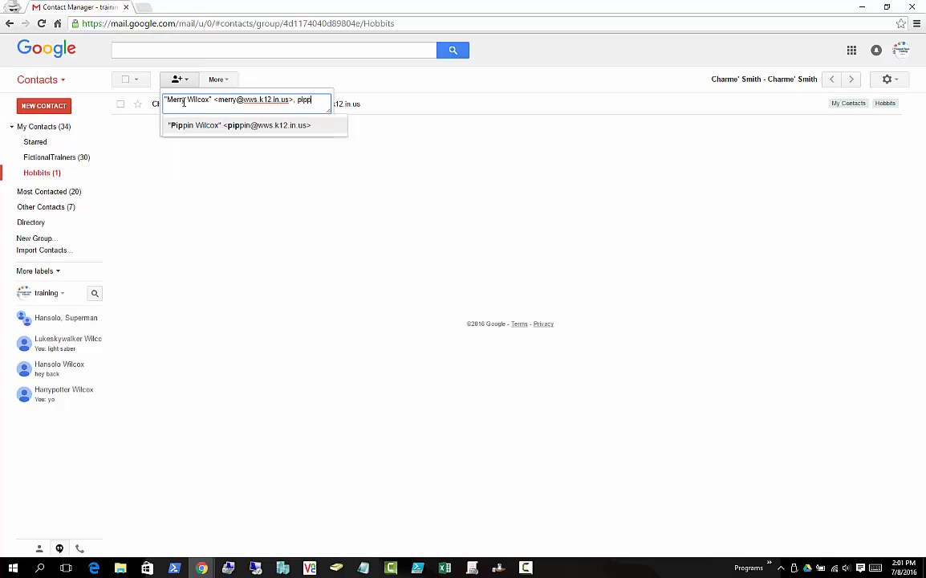
key(Return)
text(fro)
key(Return)
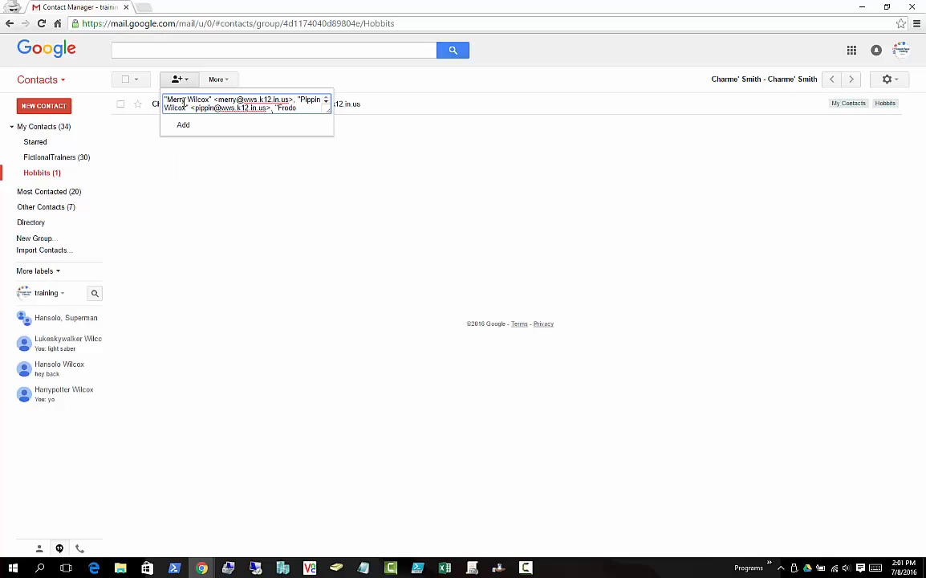
text(sa)
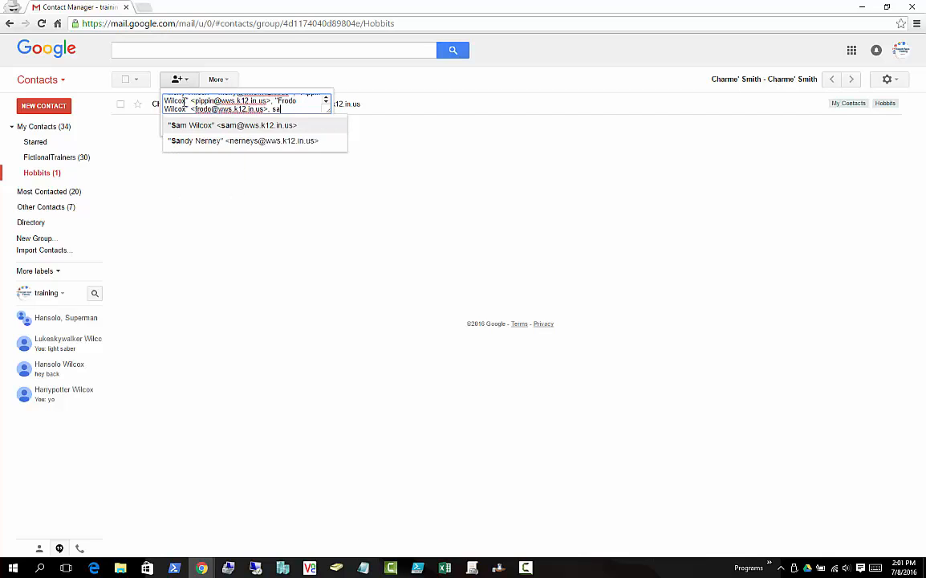
key(Return)
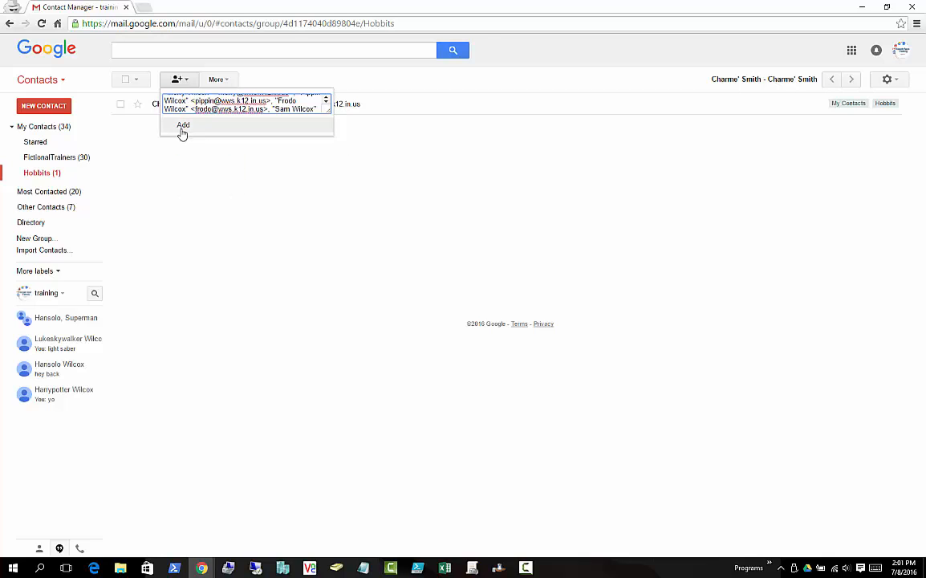
click(182, 126)
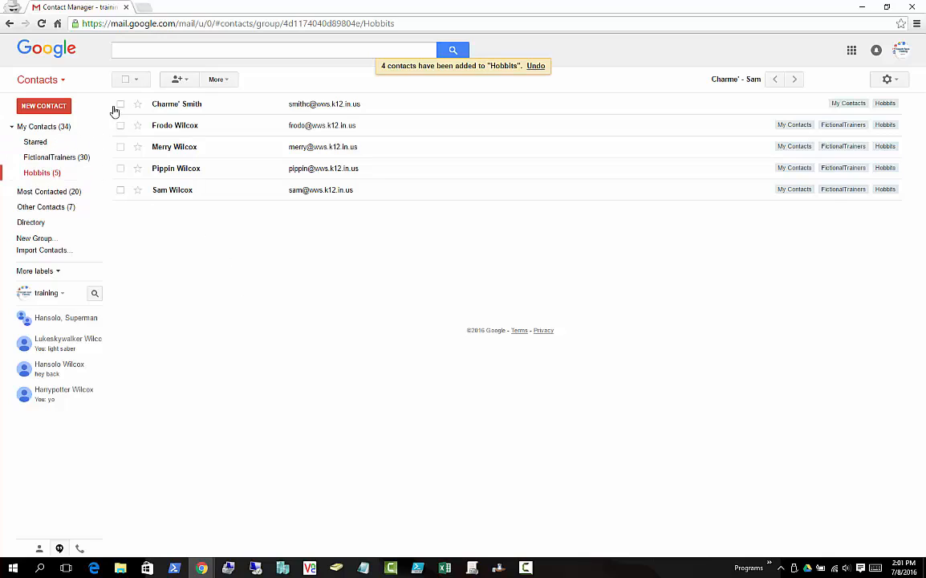
click(181, 82)
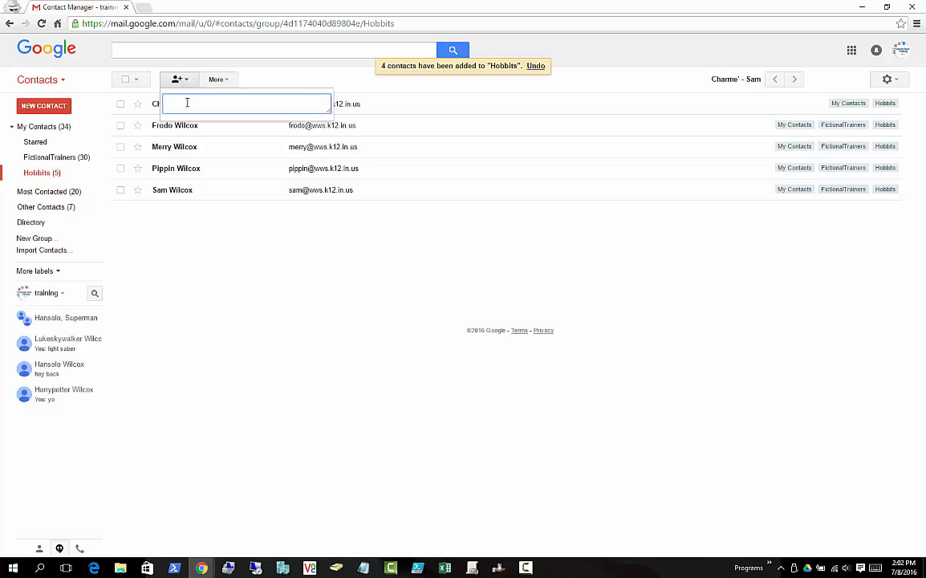
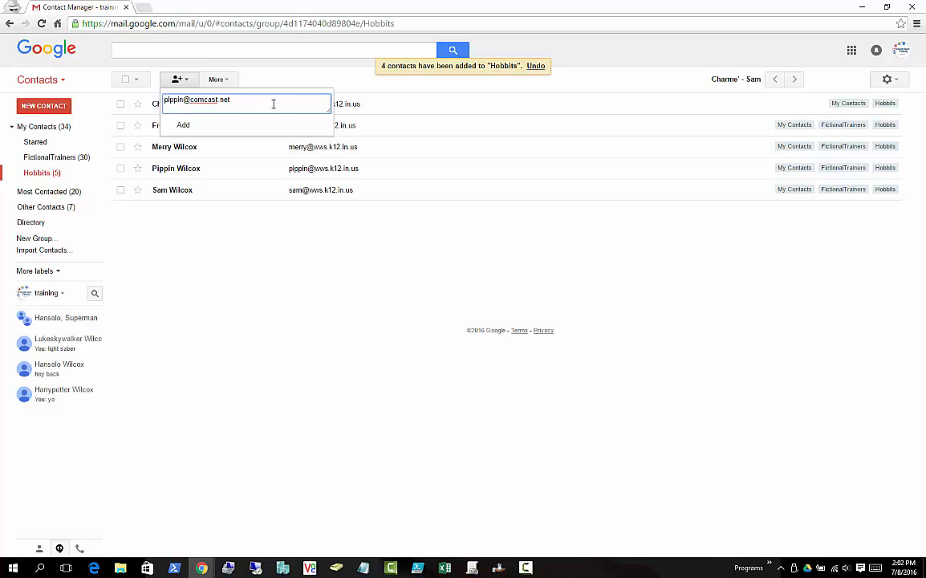
- Add an external e-mail address to Hobbits and inspect its new address-only contact
click(185, 128)
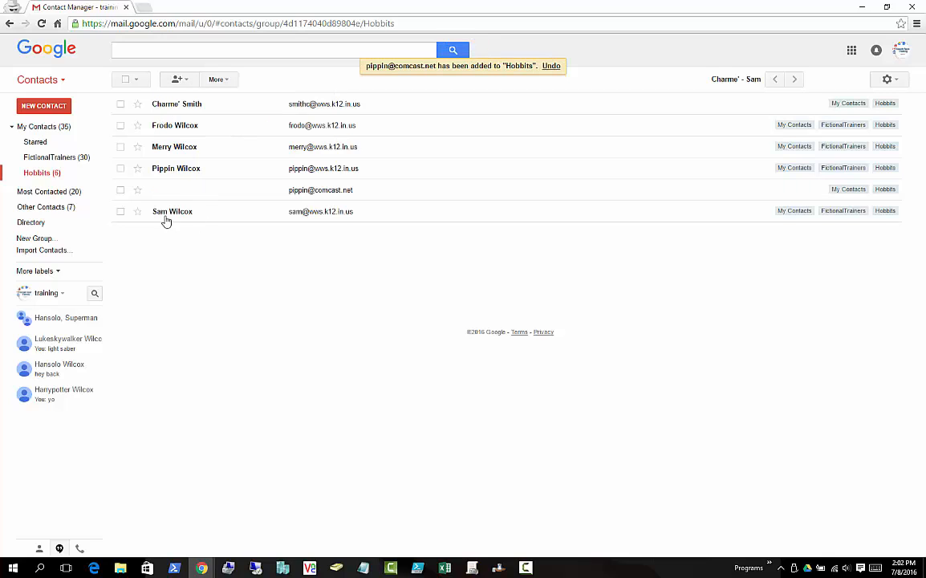
click(307, 191)
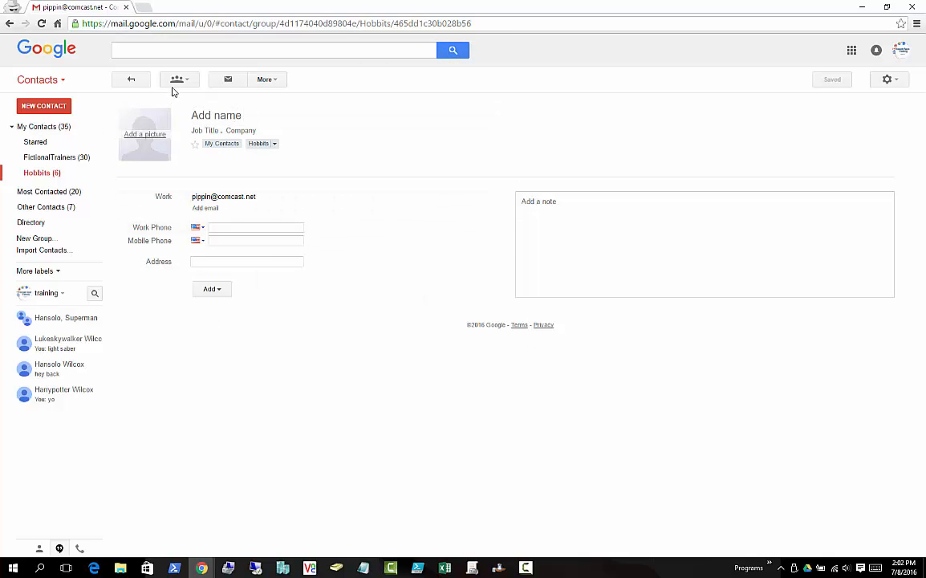
click(59, 176)
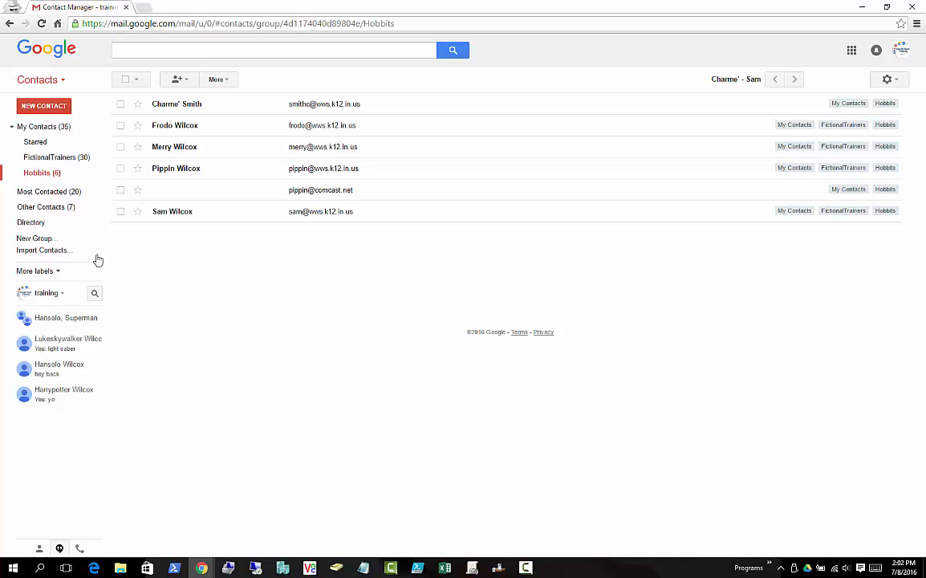
- Search the contacts for 'superman'
click(172, 52)
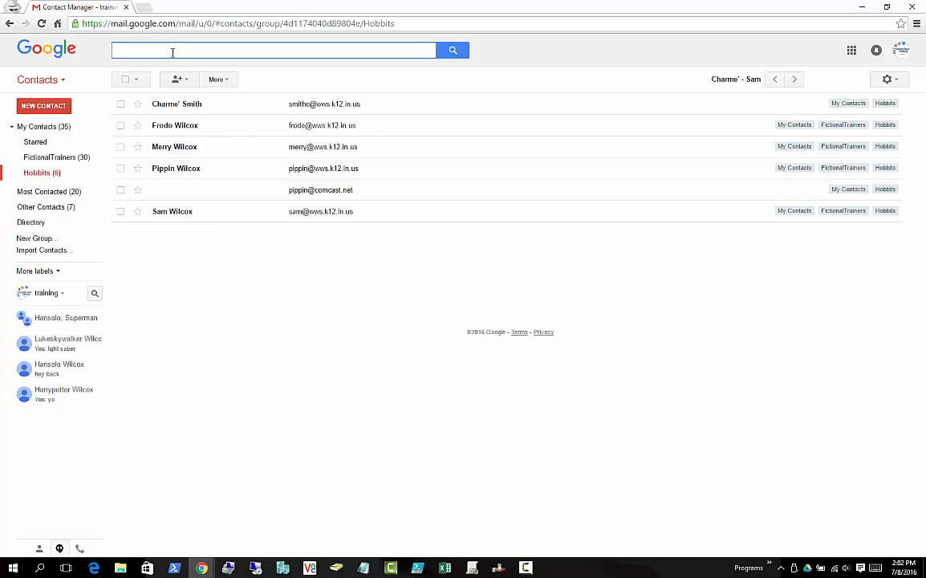
text(asl;dkjfs)
key(BackSpace)
key(BackSpace)
key(BackSpace)
key(BackSpace)
key(BackSpace)
key(BackSpace)
key(BackSpace)
text(super)
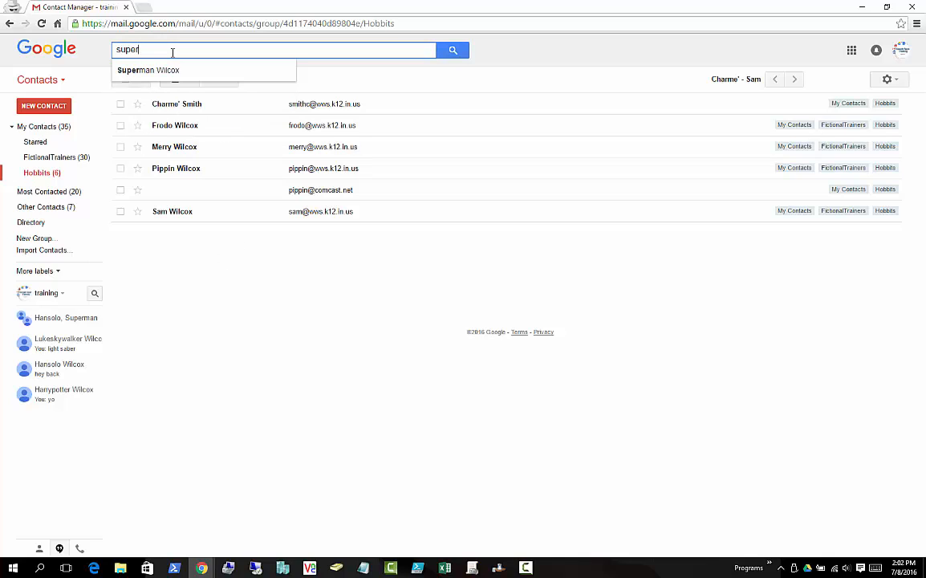
text(man)
click(450, 55)
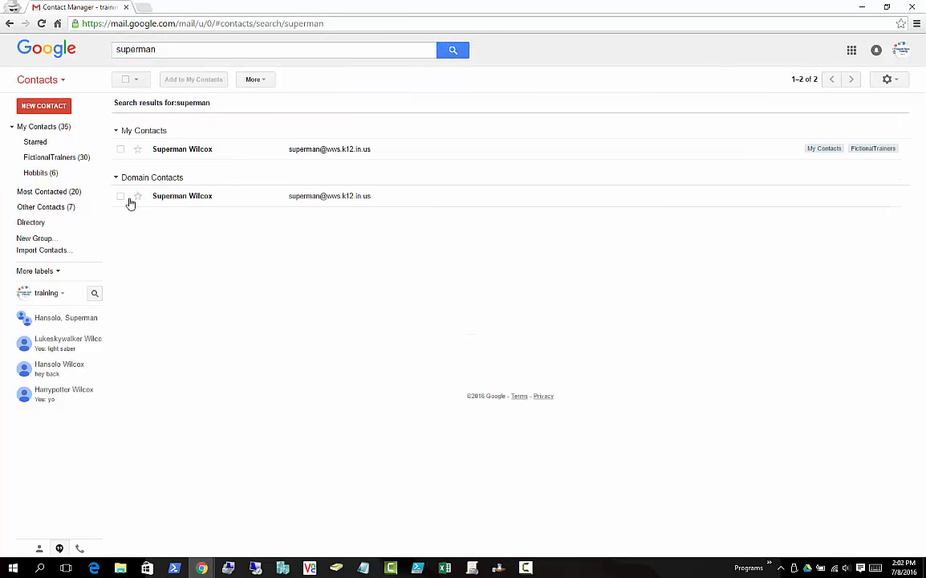
- Add the matching domain contact to Hobbits, raising it to 7 members
click(120, 197)
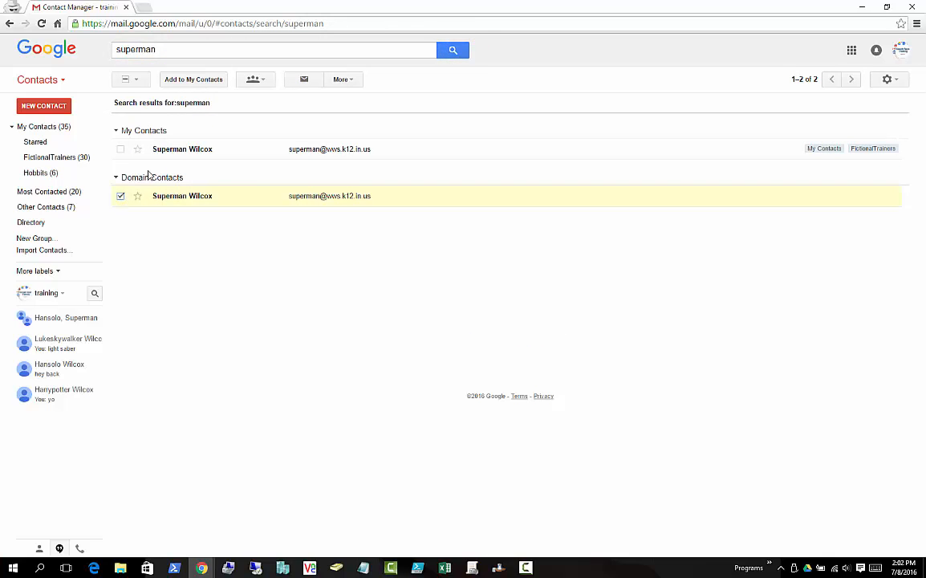
click(261, 85)
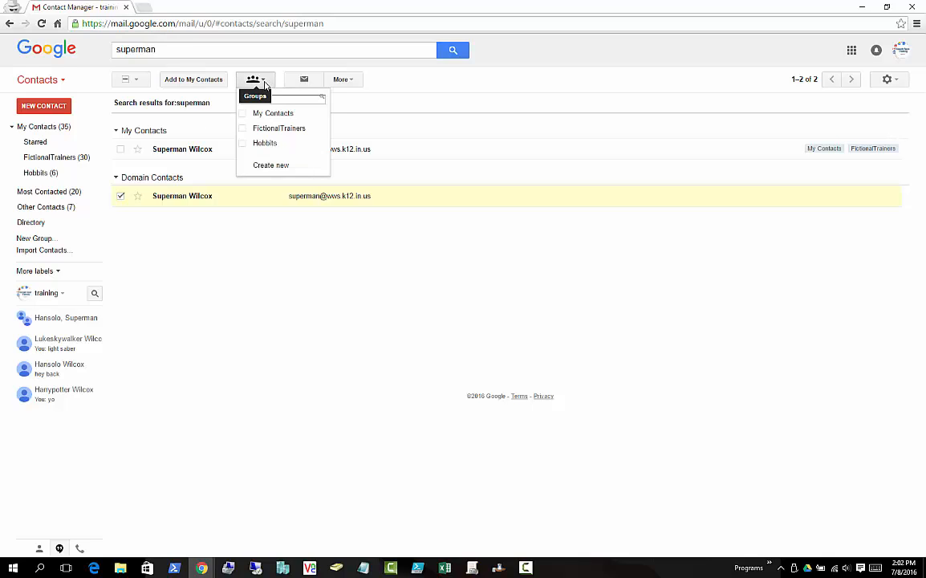
click(245, 144)
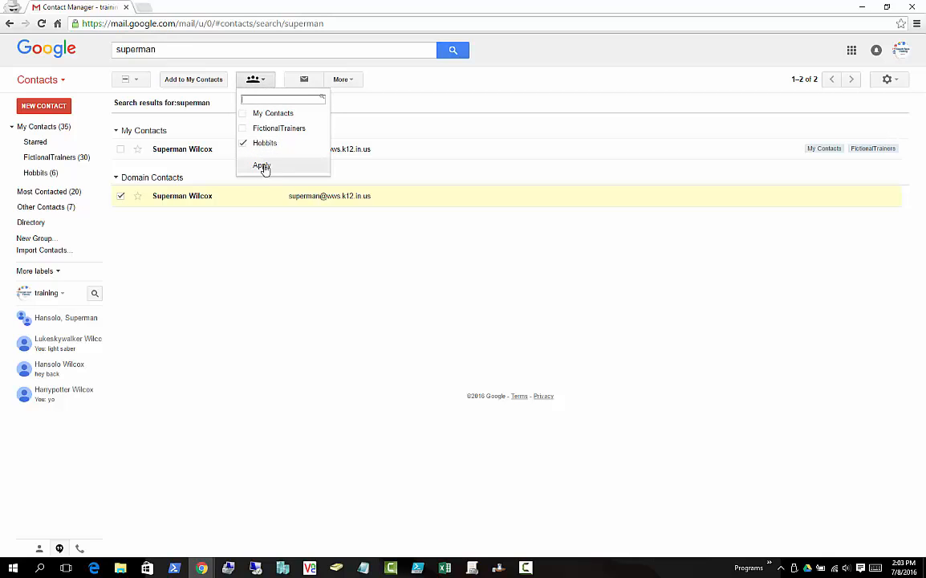
click(263, 166)
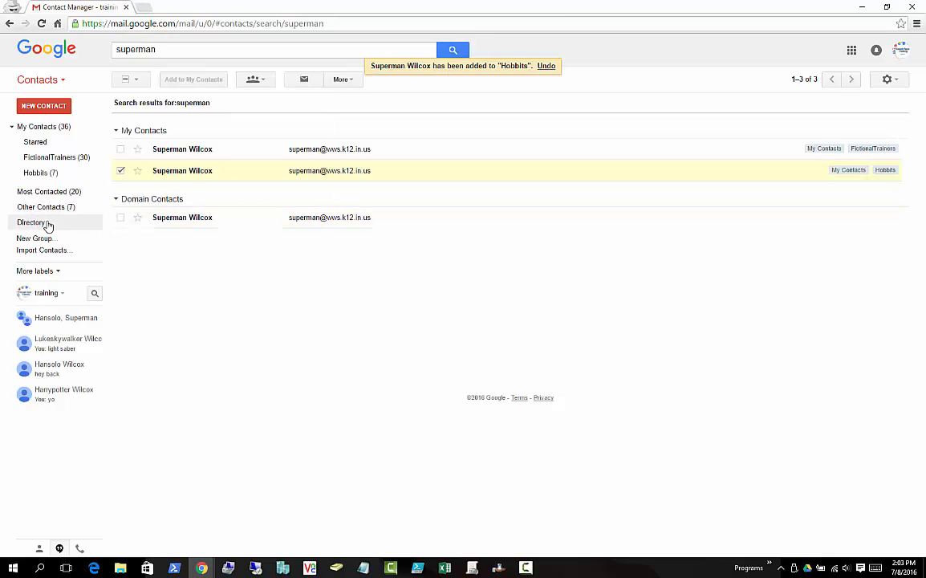
click(39, 172)
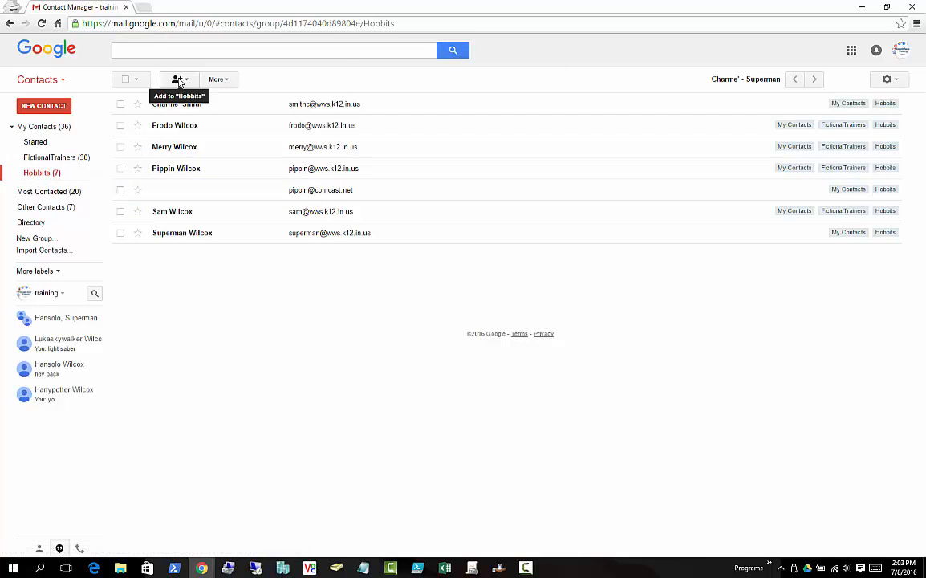
- Add the contact suggested for 'bat' to Hobbits, bringing it to 8 members
click(182, 82)
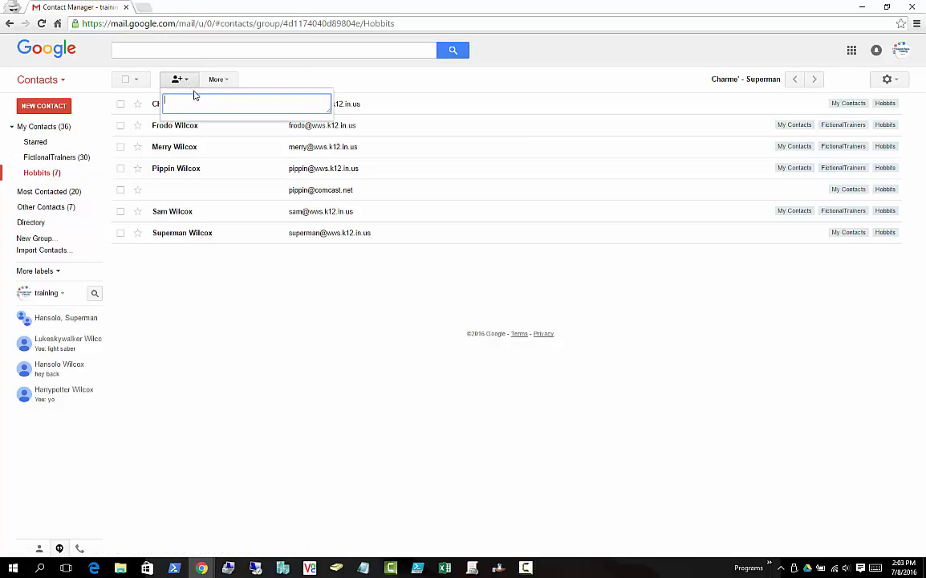
text(bat)
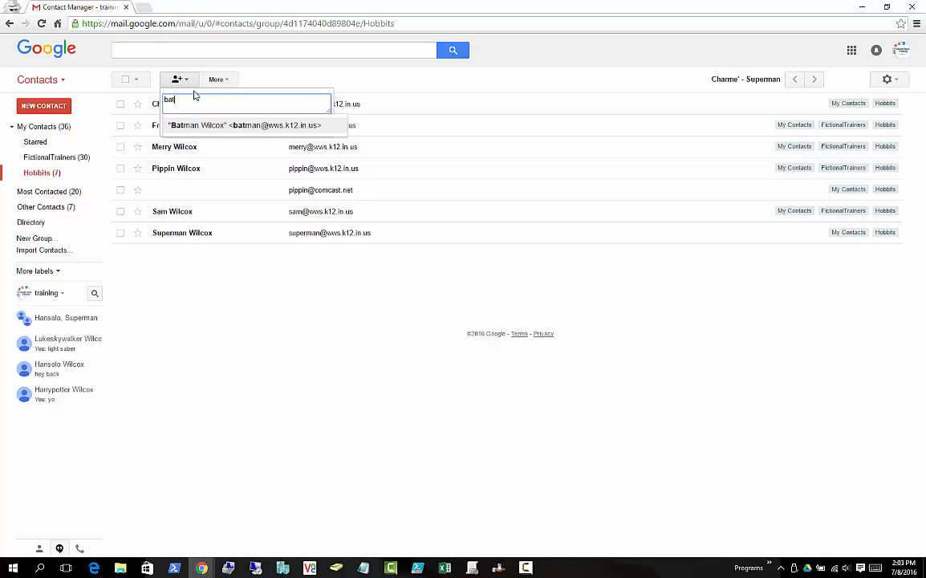
click(225, 129)
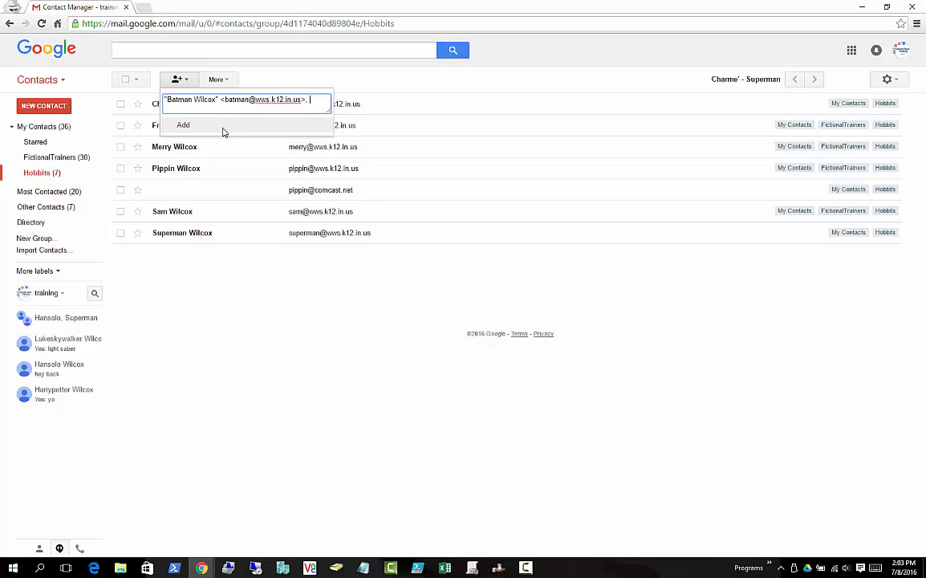
click(182, 129)
click(179, 82)
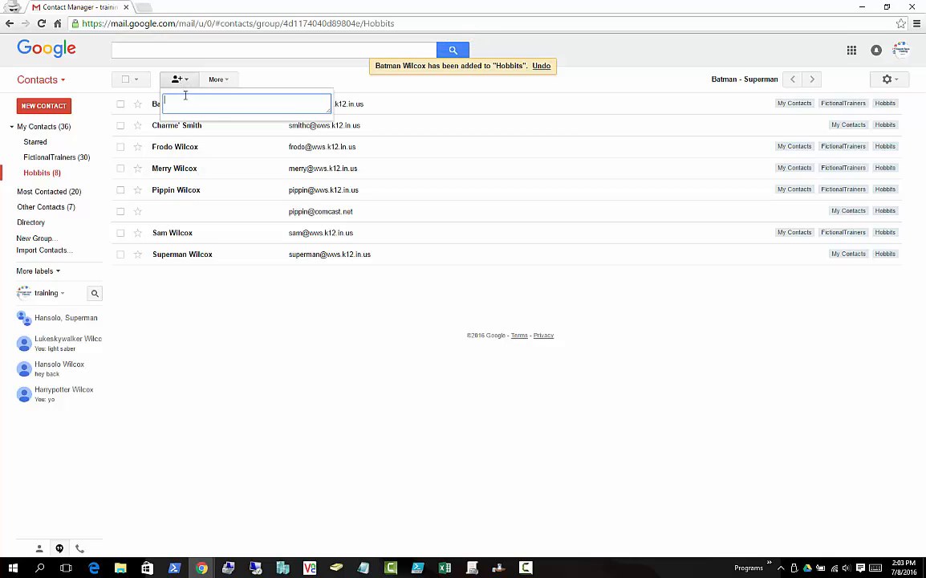
text(asldkfjsdk)
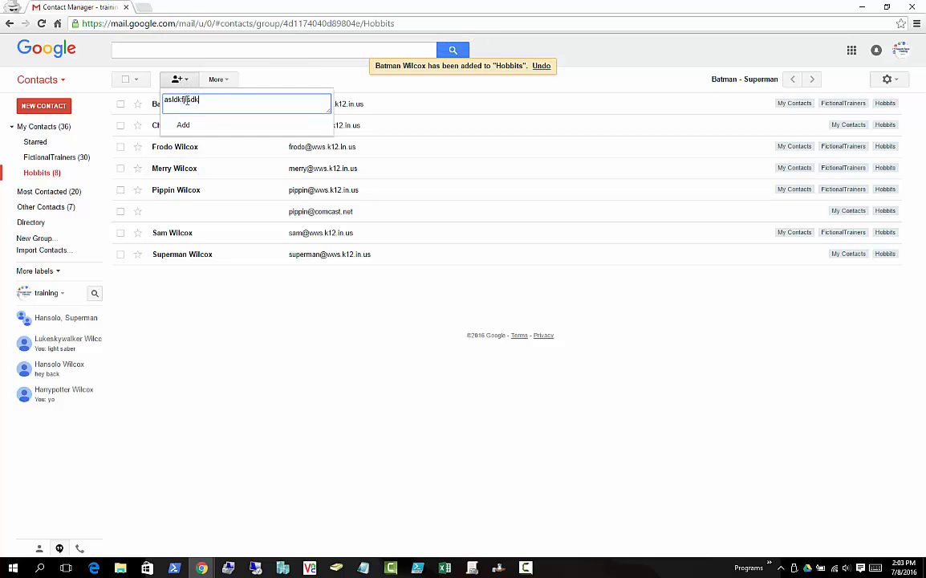
key(BackSpace)
key(BackSpace)
key(BackSpace)
key(BackSpace)
key(BackSpace)
key(BackSpace)
key(BackSpace)
key(BackSpace)
key(BackSpace)
key(BackSpace)
key(BackSpace)
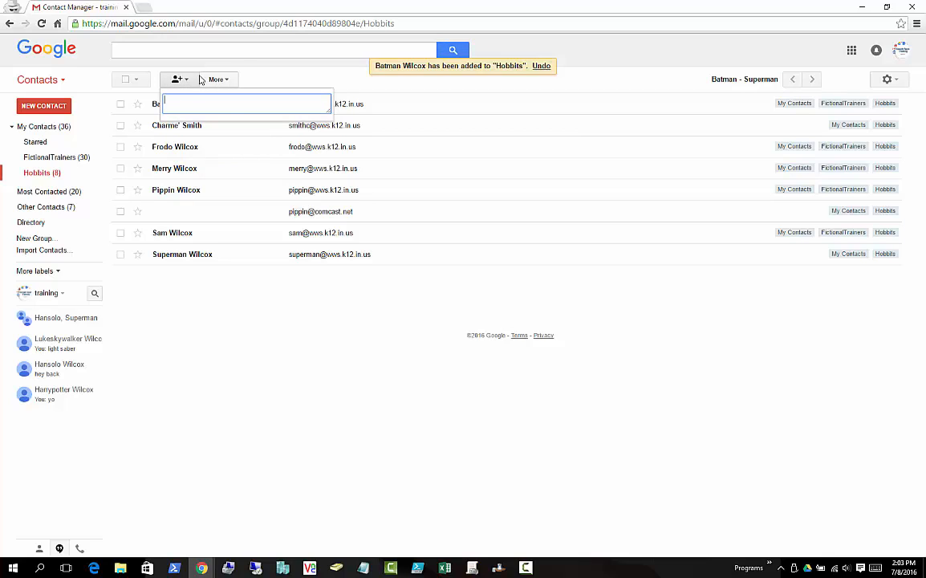
click(237, 321)
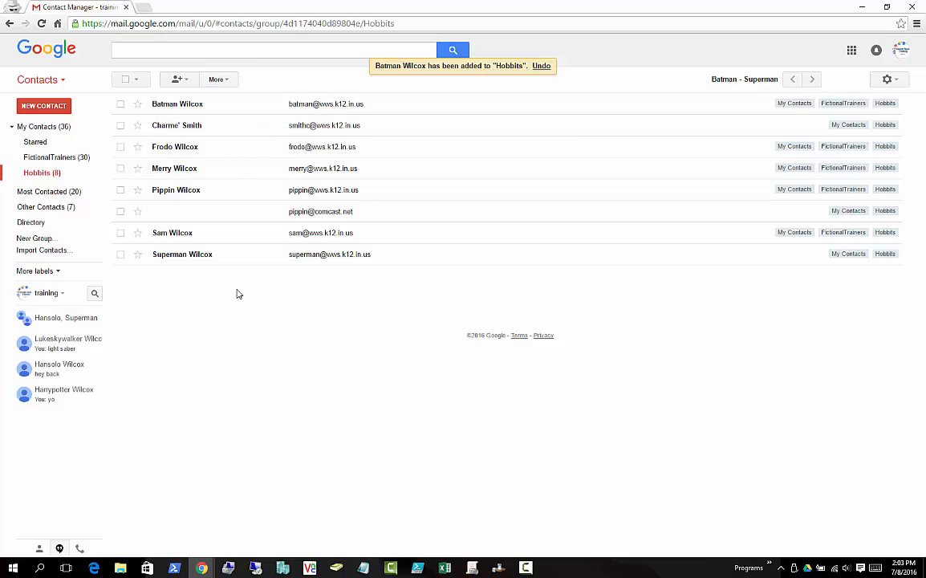
click(37, 84)
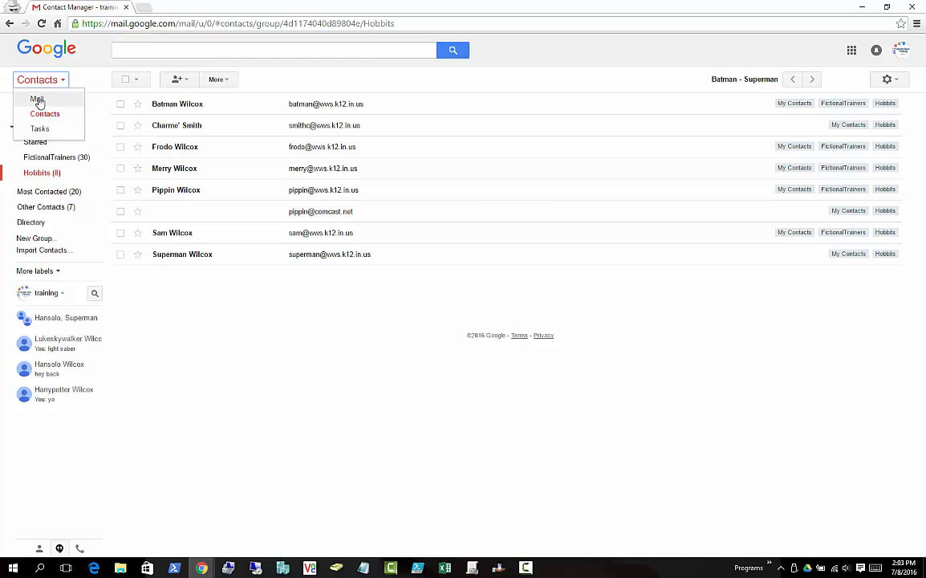
click(37, 99)
click(58, 107)
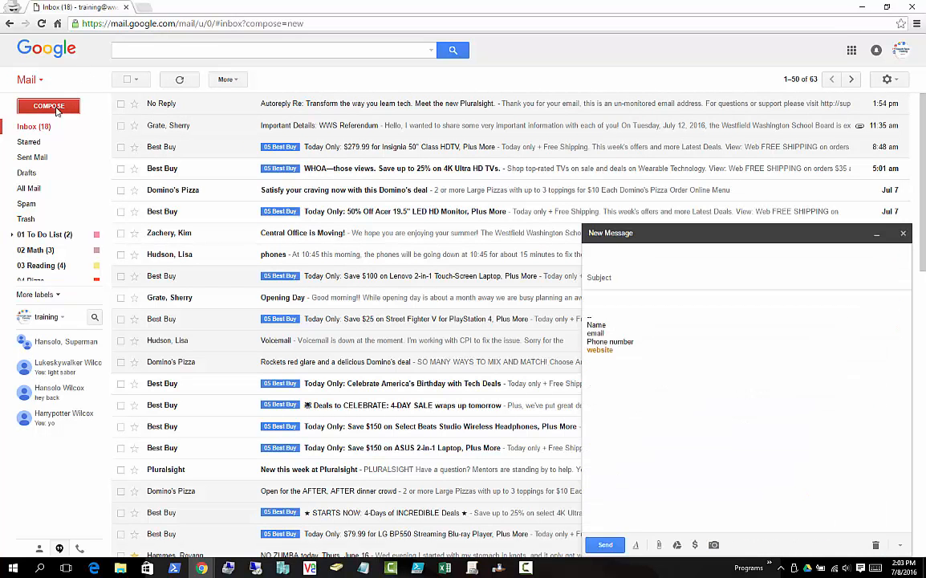
text(hob)
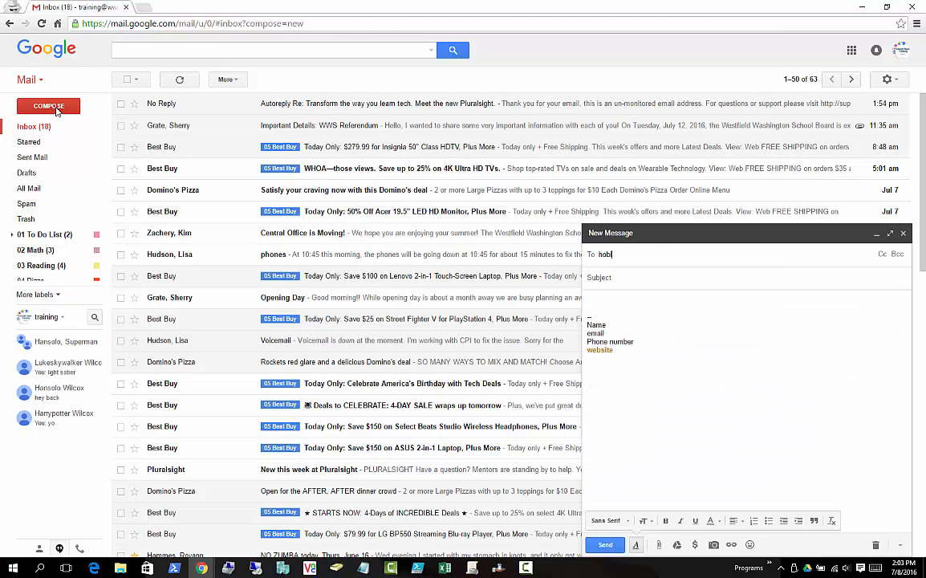
text(l)
key(BackSpace)
text(bi)
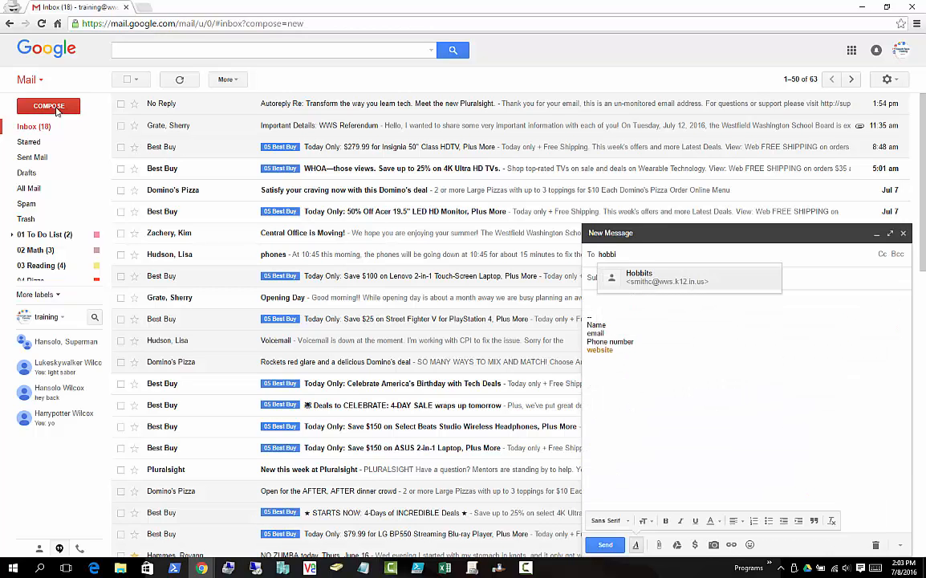
key(Return)
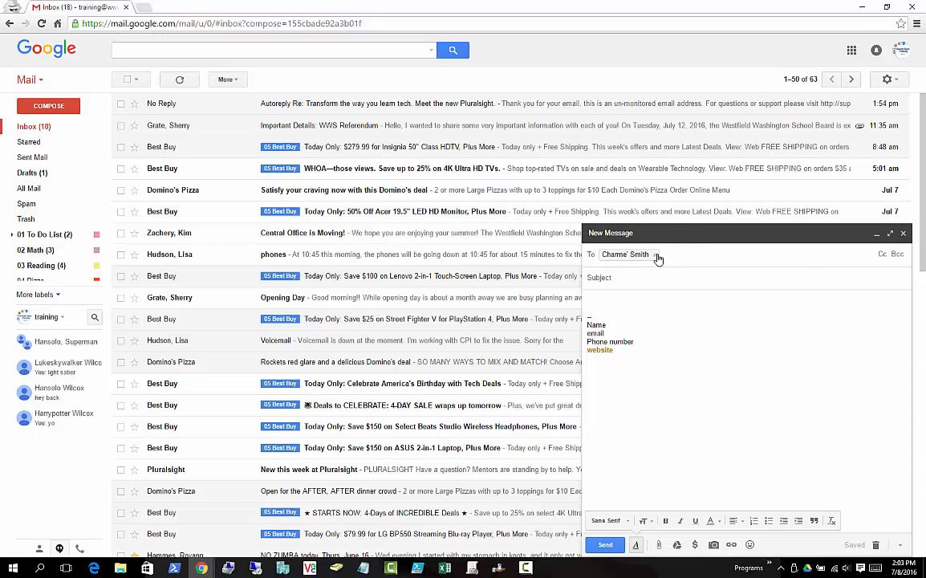
click(656, 256)
click(30, 81)
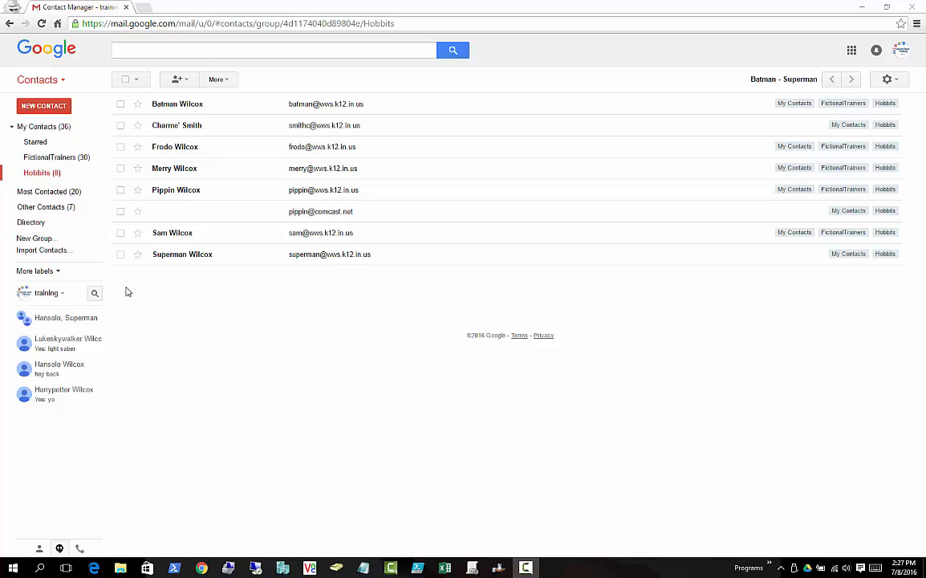
- Email all eight Hobbits members with subject 'asdfasdf' and body 'asdfsadf'
click(125, 82)
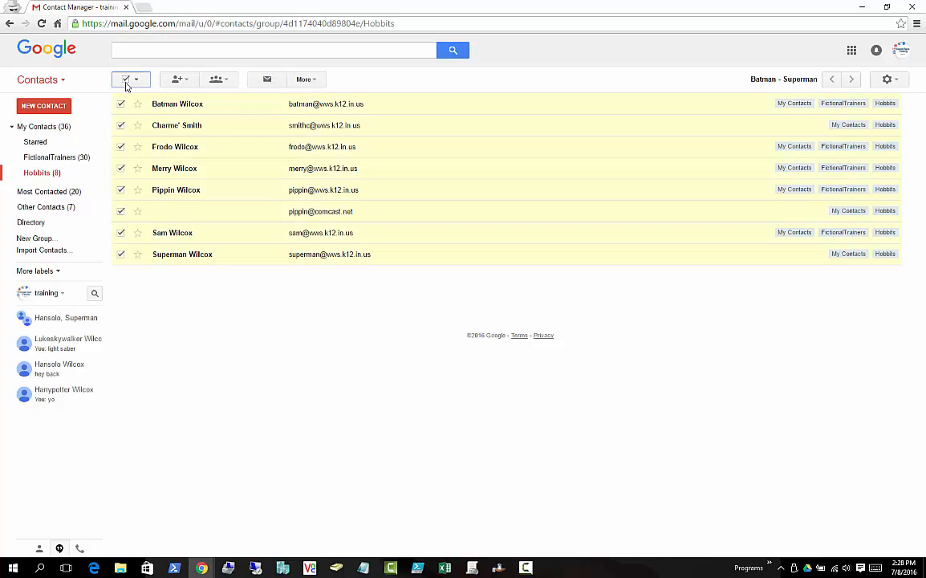
click(267, 80)
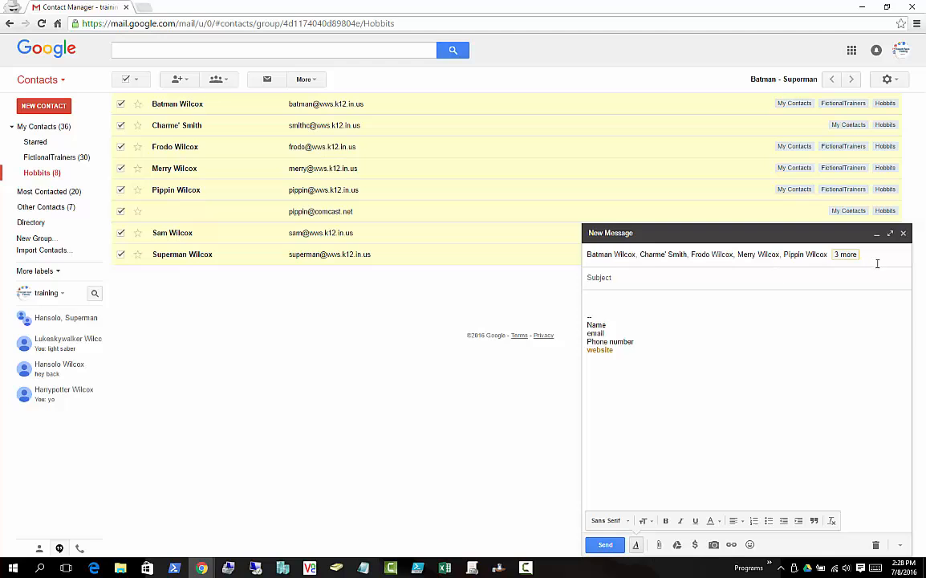
text(asdfasdf)
click(667, 301)
text(asdfsadf)
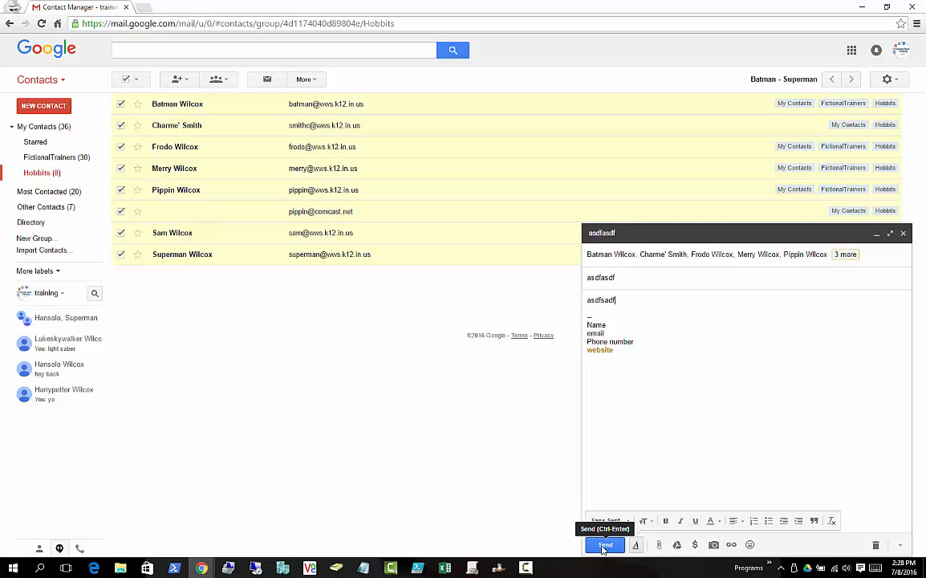